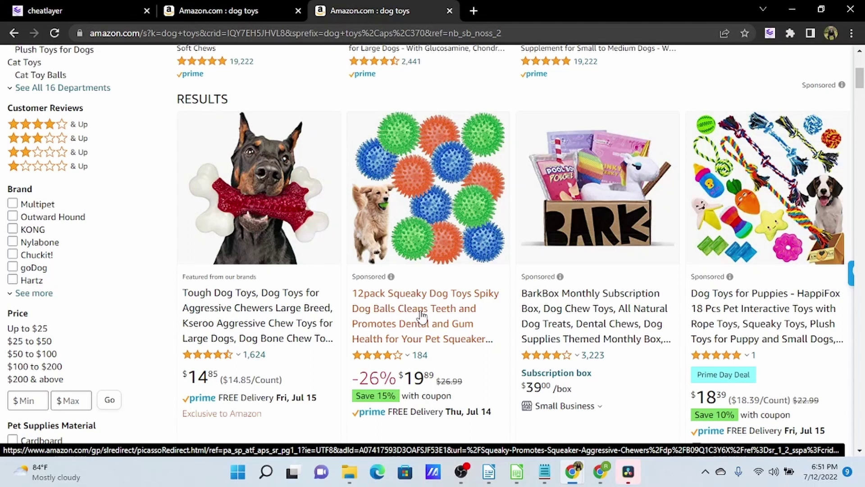
Step: Open the 12pack Squeaky Dog Toys Spiky Dog Balls product page ($19.89) from the dog toy results
{"action": "left_click", "coordinate": [421, 315]}
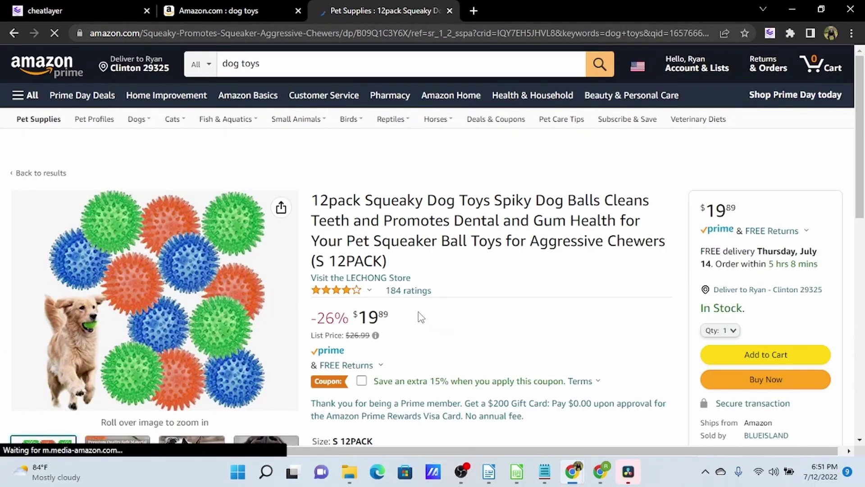
{"action": "scroll", "coordinate": [421, 276], "scroll_direction": "down", "scroll_amount": 1}
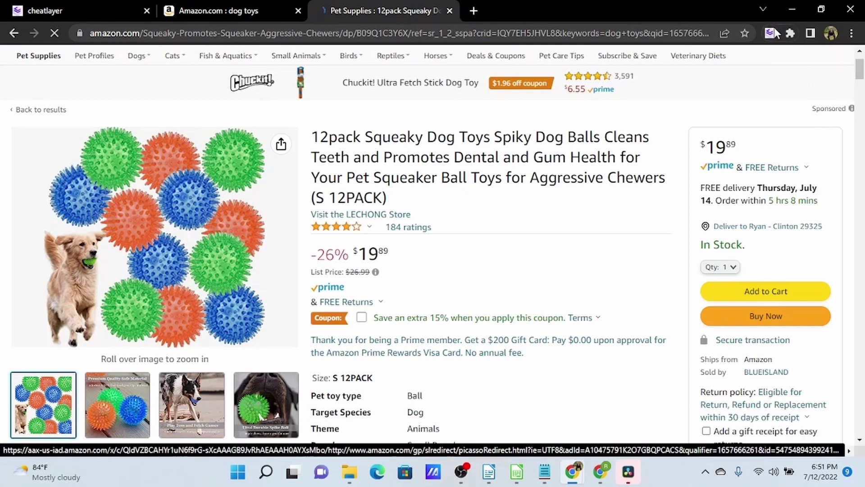
Step: In the Cheat Layer panel, capture the product's price element with Ctrl+Enter
{"action": "left_click", "coordinate": [771, 33]}
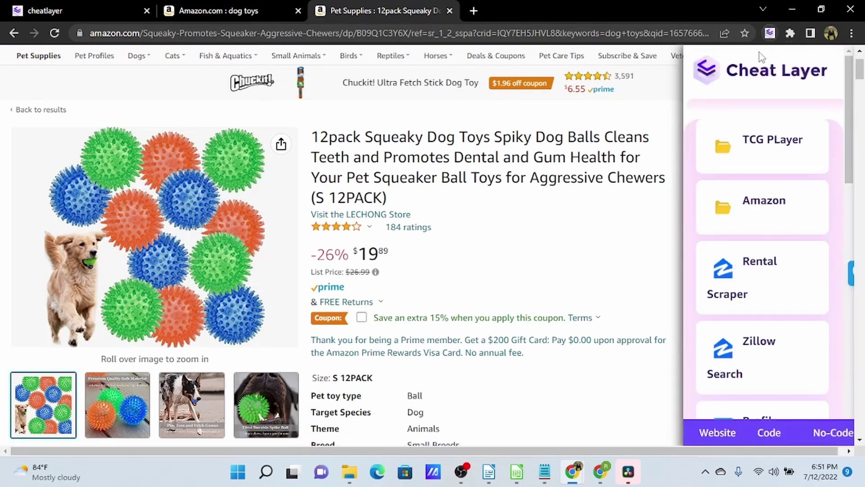
{"action": "scroll", "coordinate": [490, 293], "scroll_direction": "down", "scroll_amount": 1}
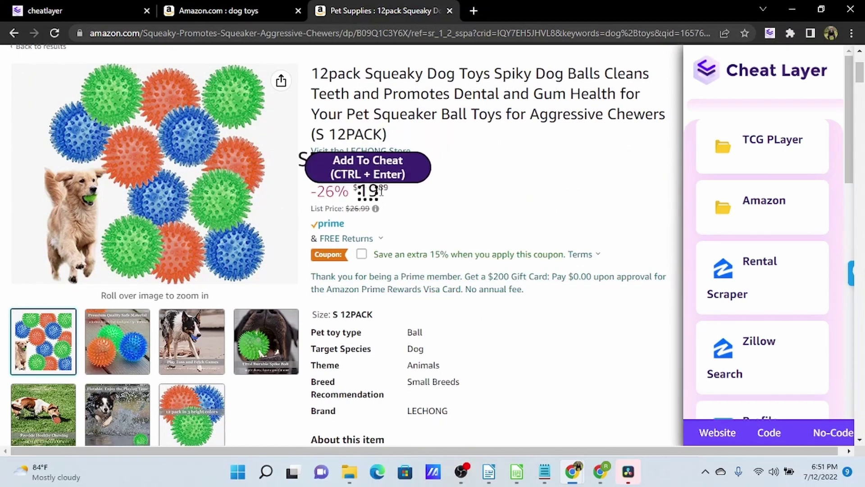
{"action": "scroll", "coordinate": [446, 203], "scroll_direction": "down", "scroll_amount": 5}
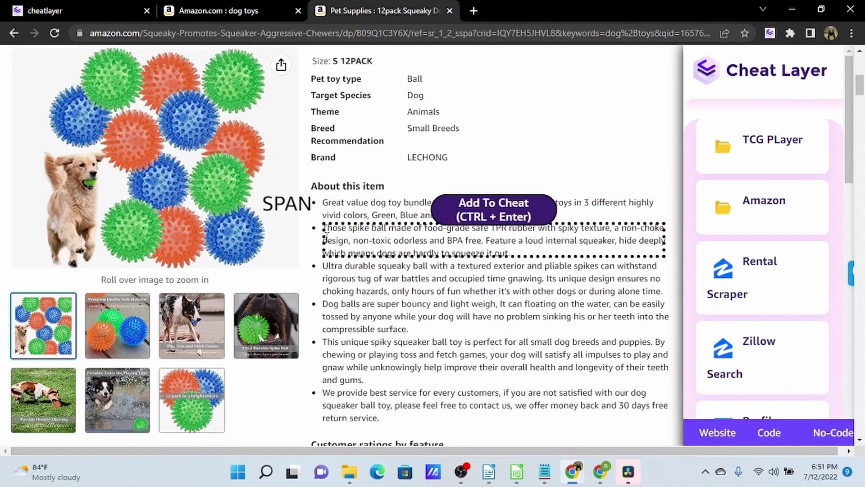
{"action": "scroll", "coordinate": [468, 271], "scroll_direction": "up", "scroll_amount": 7}
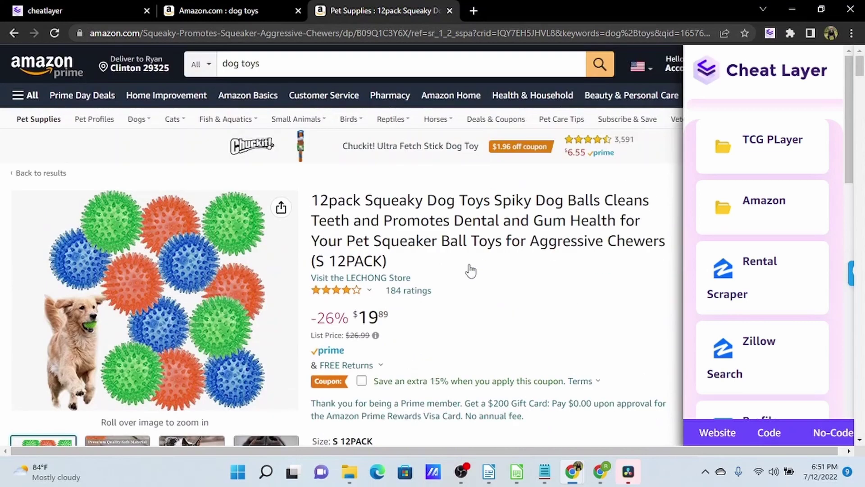
{"action": "scroll", "coordinate": [500, 254], "scroll_direction": "down", "scroll_amount": 1}
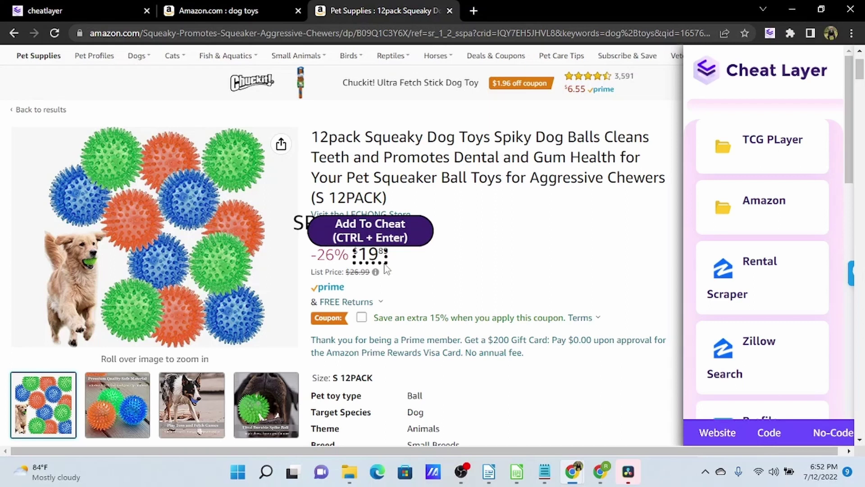
{"action": "key", "text": "ctrl+Return"}
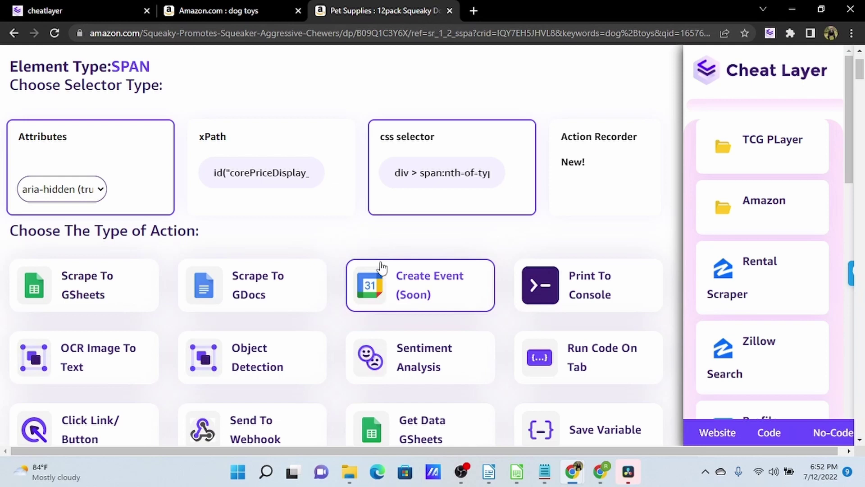
Step: Add a Save Variable step storing the price as _var1 with delay 1
{"action": "scroll", "coordinate": [315, 202], "scroll_direction": "down", "scroll_amount": 1}
{"action": "scroll", "coordinate": [311, 188], "scroll_direction": "up", "scroll_amount": 1}
{"action": "left_click", "coordinate": [303, 207]}
{"action": "scroll", "coordinate": [305, 207], "scroll_direction": "down", "scroll_amount": 1}
{"action": "scroll", "coordinate": [307, 208], "scroll_direction": "down", "scroll_amount": 2}
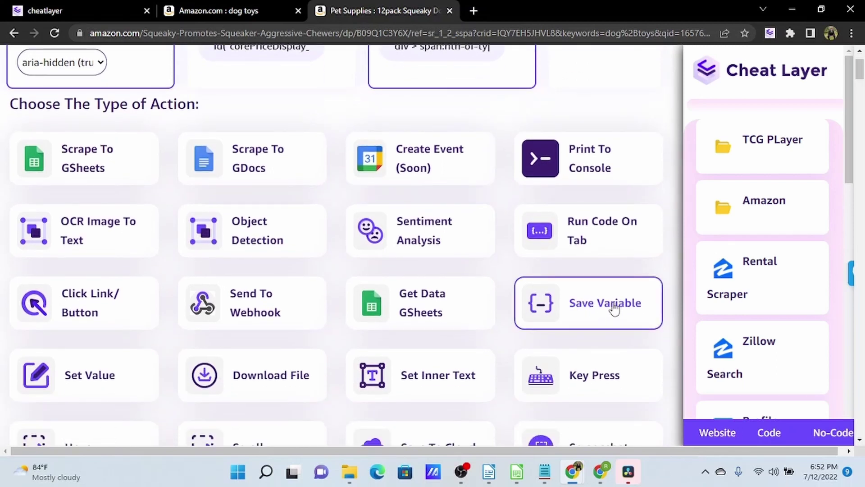
{"action": "left_click", "coordinate": [615, 308]}
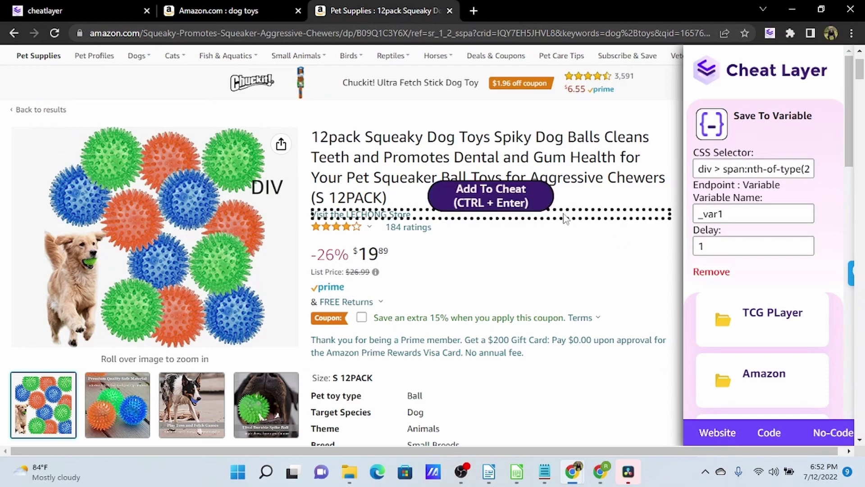
Step: Capture the first 'About this item' bullet by its xPath and add it as a second Save Variable step
{"action": "scroll", "coordinate": [555, 220], "scroll_direction": "down", "scroll_amount": 1}
{"action": "scroll", "coordinate": [555, 220], "scroll_direction": "down", "scroll_amount": 4}
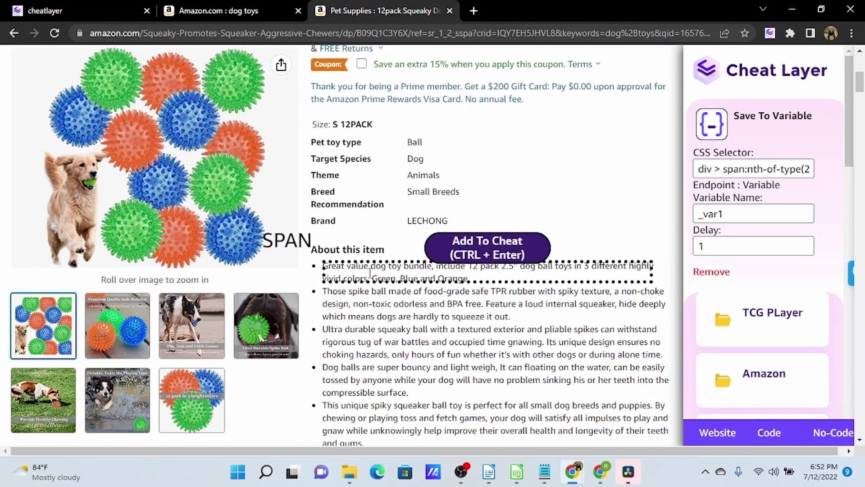
{"action": "left_click", "coordinate": [447, 261]}
{"action": "scroll", "coordinate": [447, 263], "scroll_direction": "up", "scroll_amount": 3}
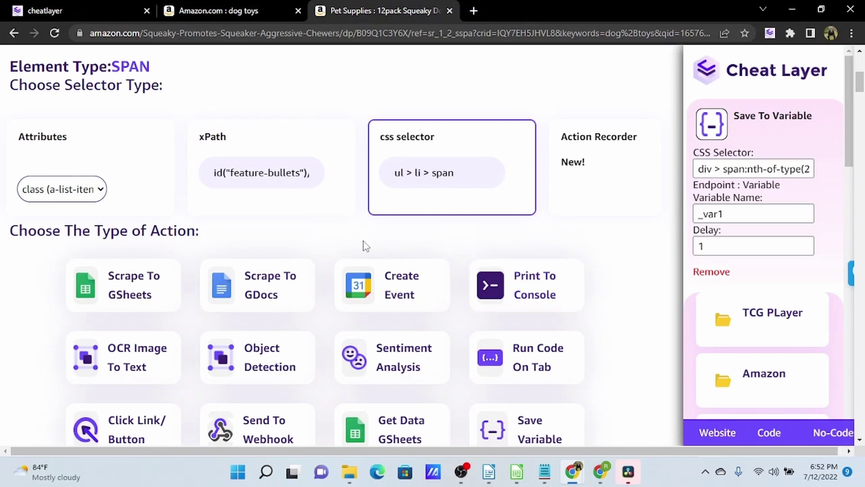
{"action": "left_click", "coordinate": [311, 142]}
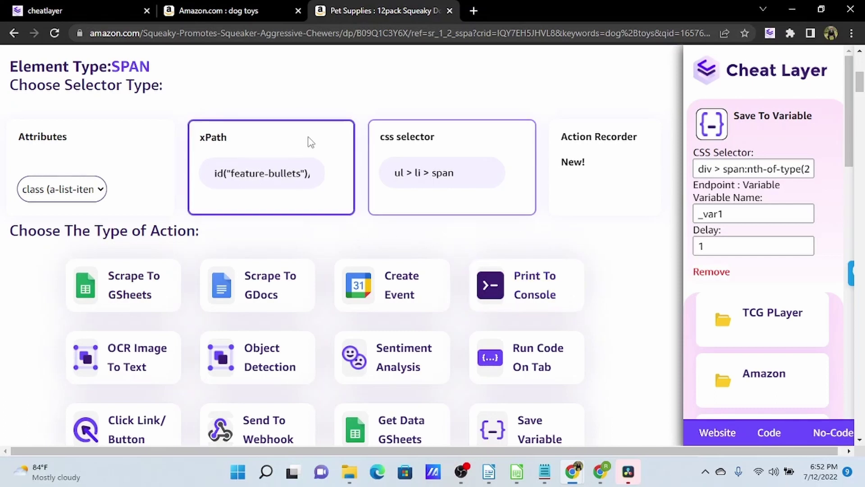
{"action": "scroll", "coordinate": [366, 103], "scroll_direction": "down", "scroll_amount": 3}
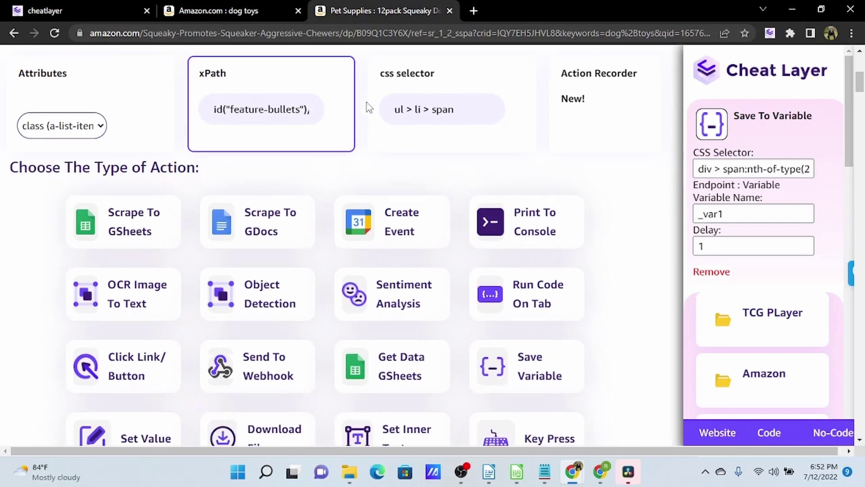
{"action": "scroll", "coordinate": [373, 125], "scroll_direction": "up", "scroll_amount": 2}
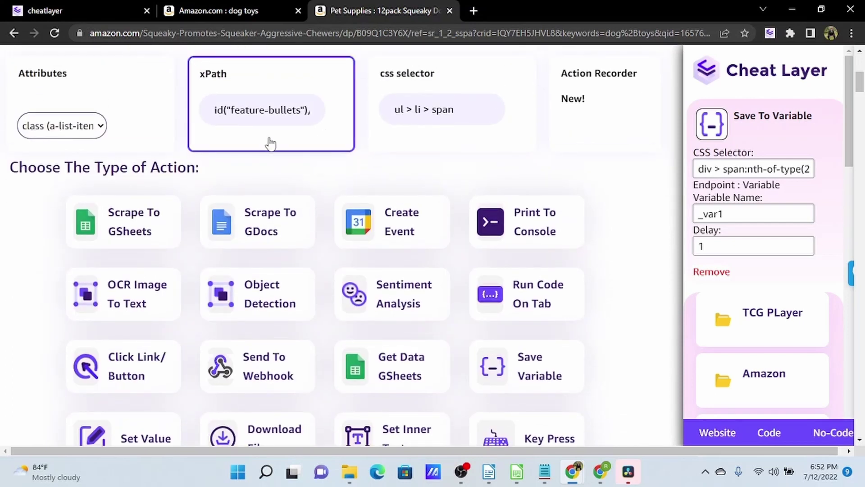
{"action": "left_click", "coordinate": [523, 364]}
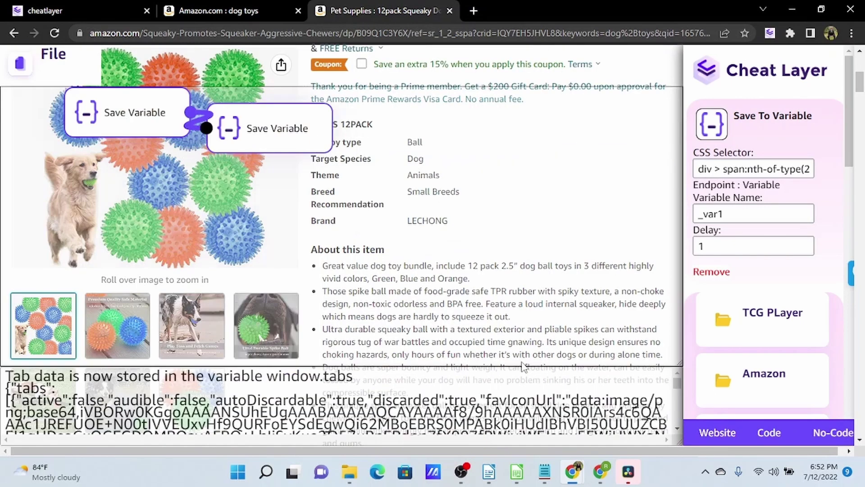
Step: Capture the product title as a Scrape to GSheets step targeting Sheet1 with delay 1
{"action": "left_click", "coordinate": [717, 433]}
{"action": "scroll", "coordinate": [551, 340], "scroll_direction": "up", "scroll_amount": 7}
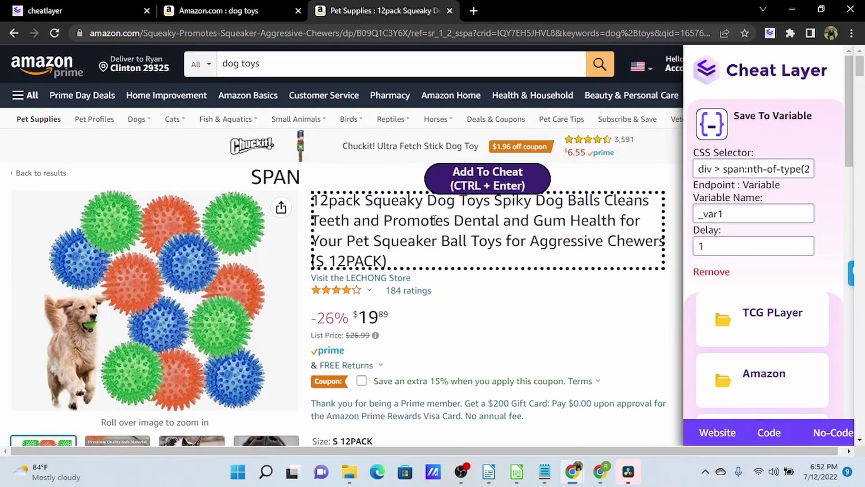
{"action": "left_click", "coordinate": [470, 184]}
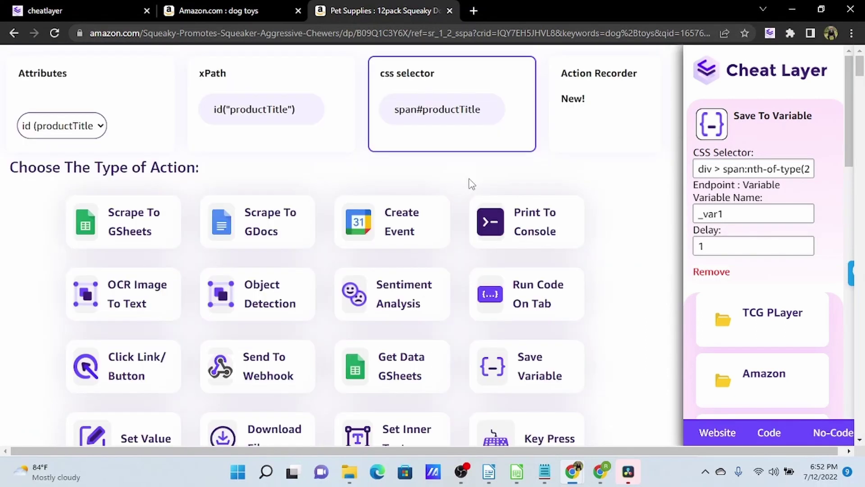
{"action": "left_click", "coordinate": [129, 233]}
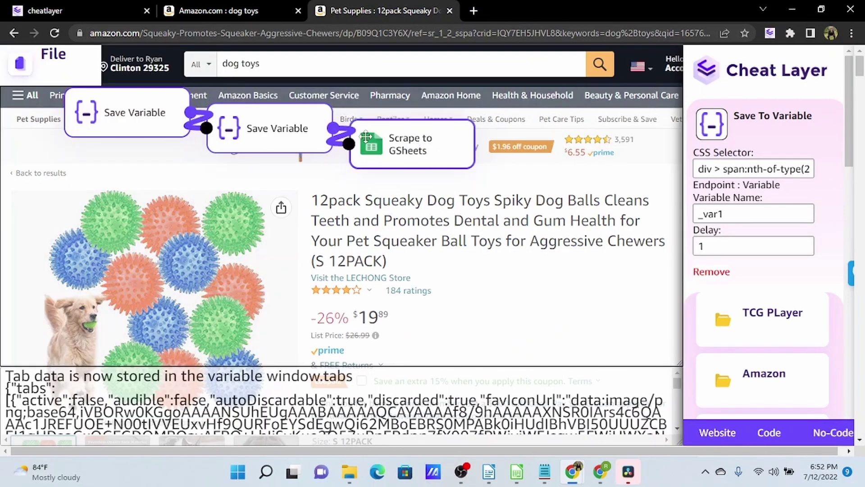
{"action": "left_click", "coordinate": [408, 143]}
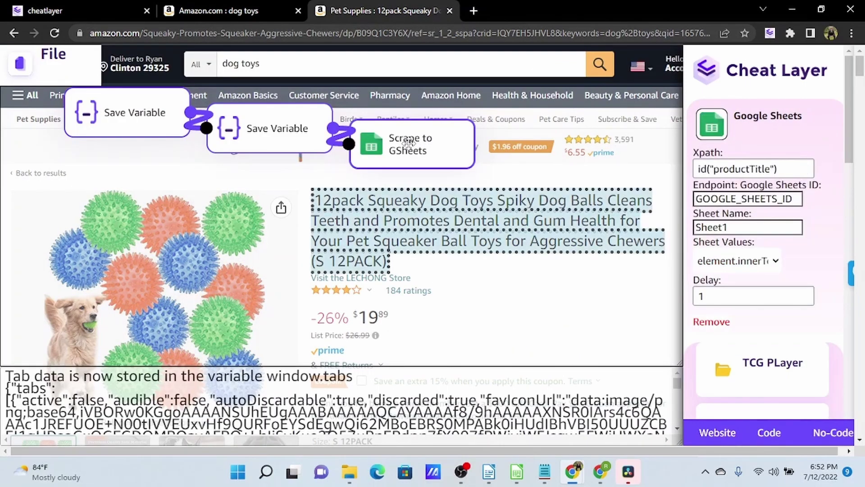
Step: Create a blank Untitled spreadsheet via sheets.new and copy its web address
{"action": "left_click", "coordinate": [473, 11]}
{"action": "type", "text": "sheet"}
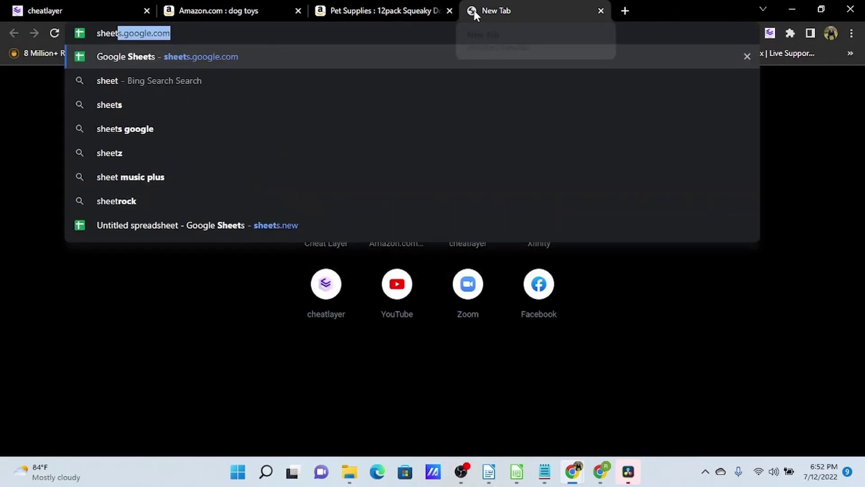
{"action": "type", "text": "s.new"}
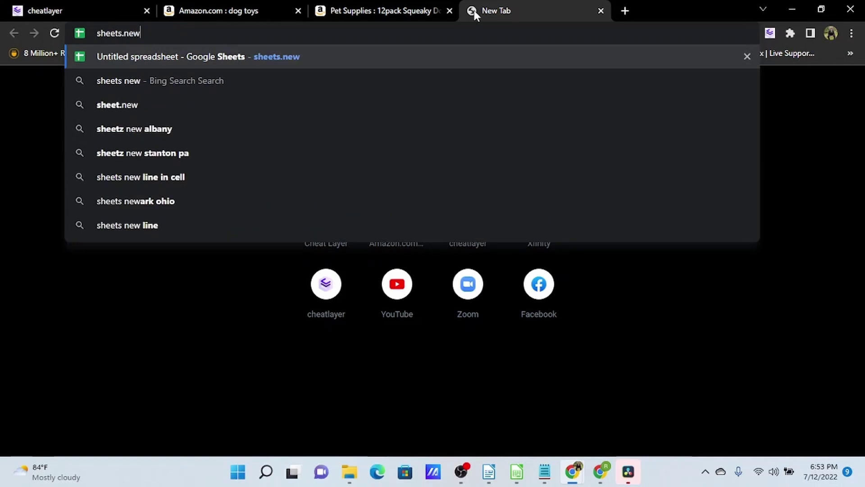
{"action": "key", "text": "Return"}
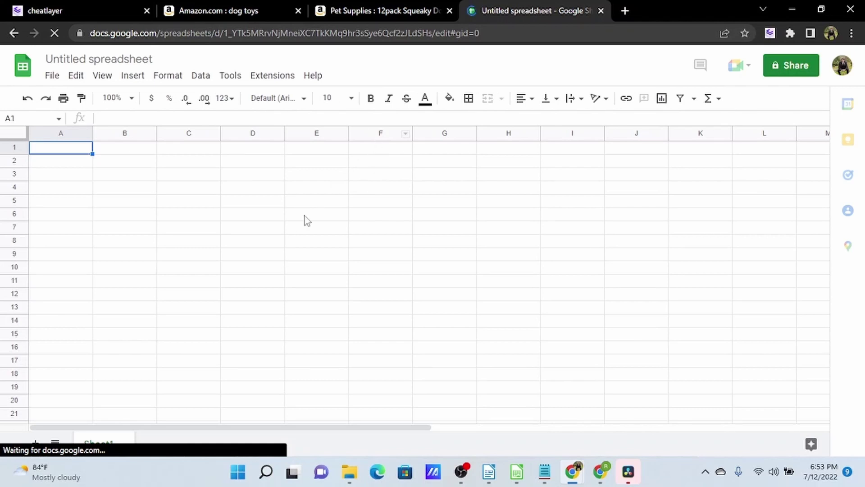
{"action": "left_click", "coordinate": [514, 30]}
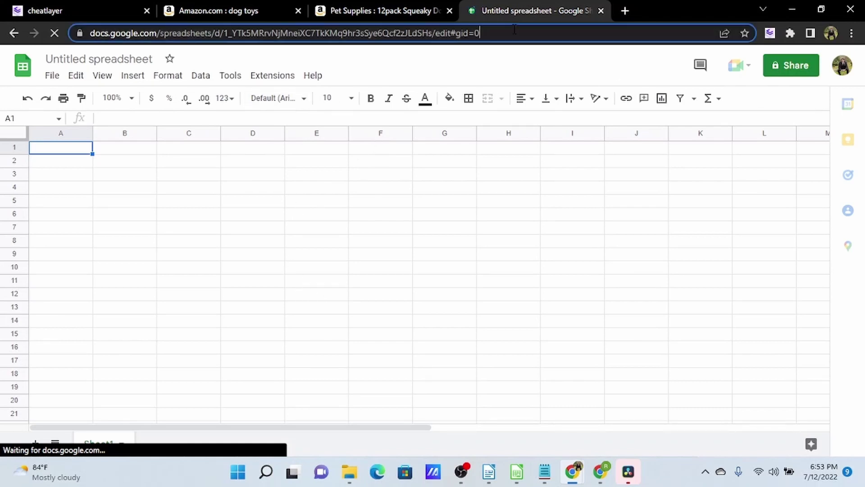
{"action": "right_click", "coordinate": [467, 35]}
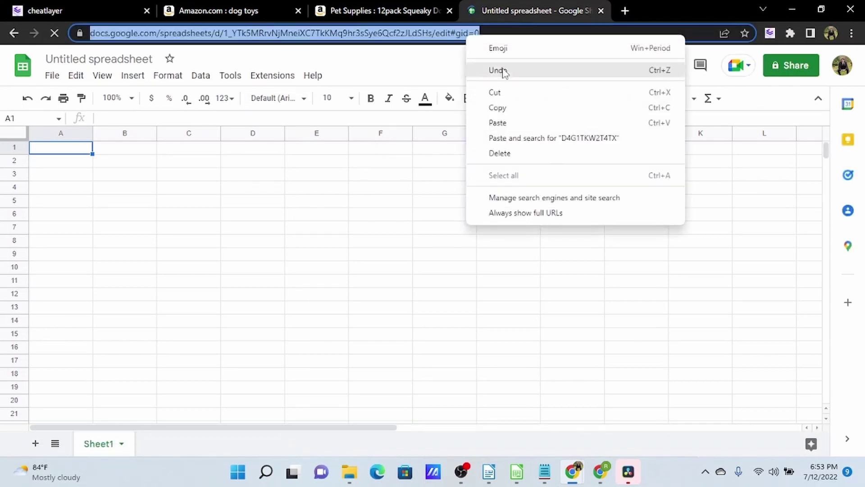
{"action": "left_click", "coordinate": [506, 108]}
Step: Replace GOOGLE_SHEETS_ID with the pasted spreadsheet URL and confirm the sheet name is Sheet1
{"action": "left_click", "coordinate": [359, 13]}
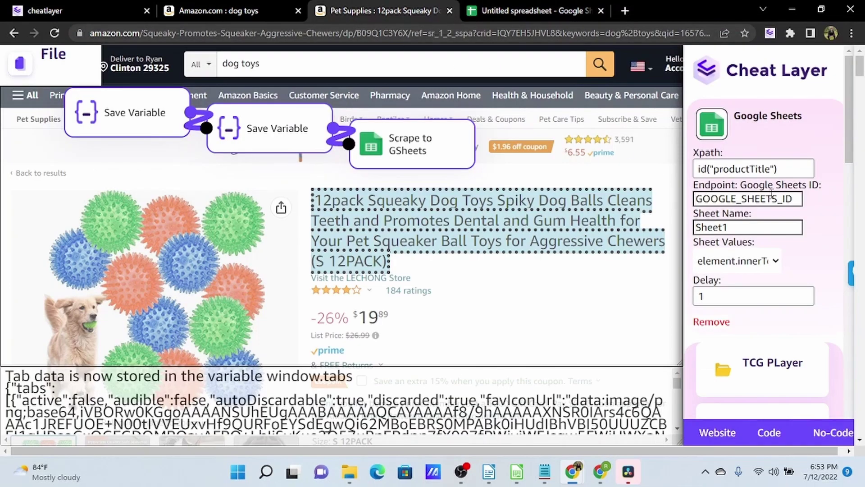
{"action": "left_click_drag", "start_coordinate": [796, 200], "coordinate": [672, 197]}
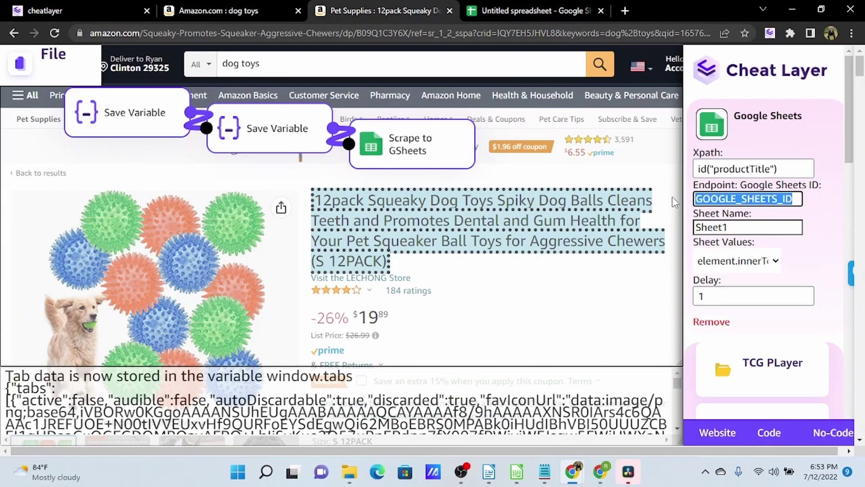
{"action": "key", "text": "BackSpace"}
{"action": "key", "text": "ctrl+v"}
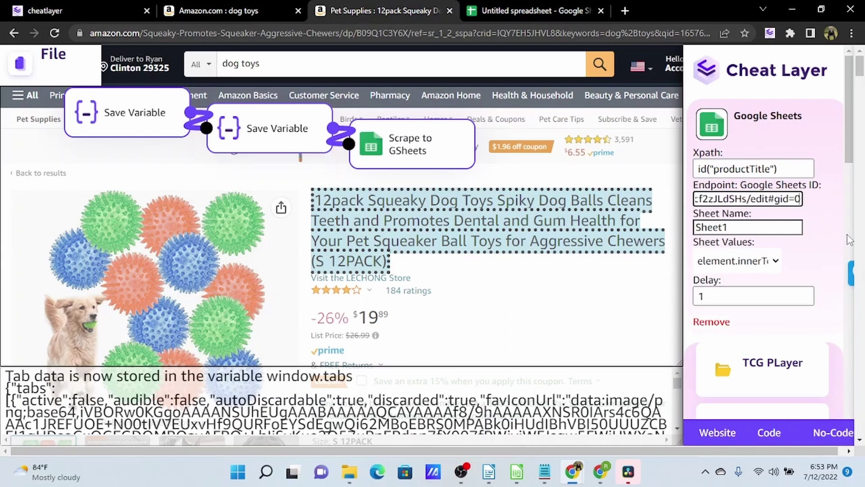
{"action": "left_click", "coordinate": [823, 244]}
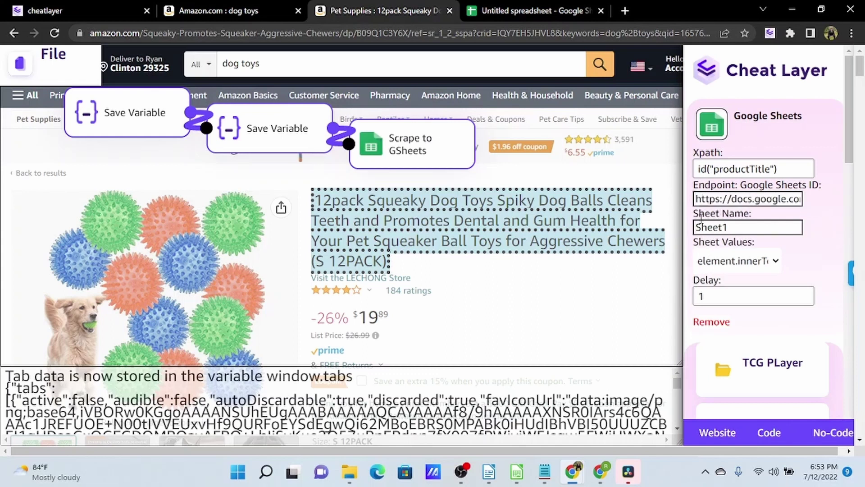
{"action": "left_click_drag", "start_coordinate": [731, 230], "coordinate": [669, 232]}
{"action": "left_click", "coordinate": [814, 233]}
{"action": "left_click", "coordinate": [491, 11]}
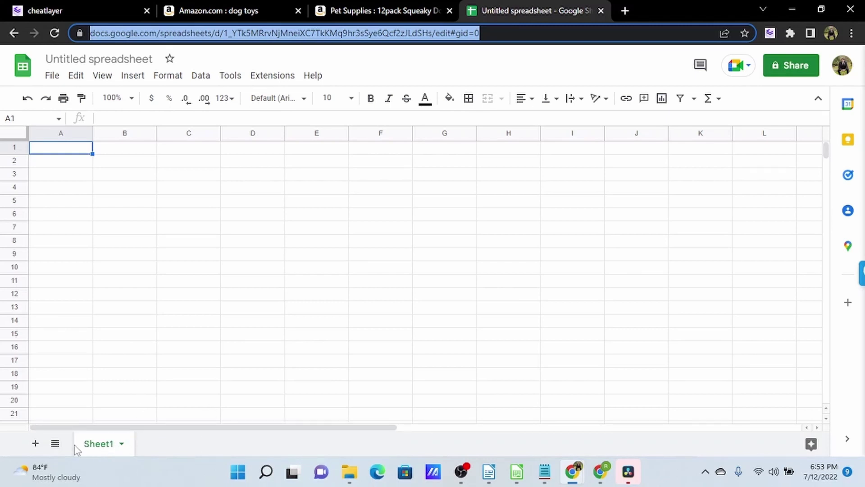
{"action": "left_click", "coordinate": [360, 10]}
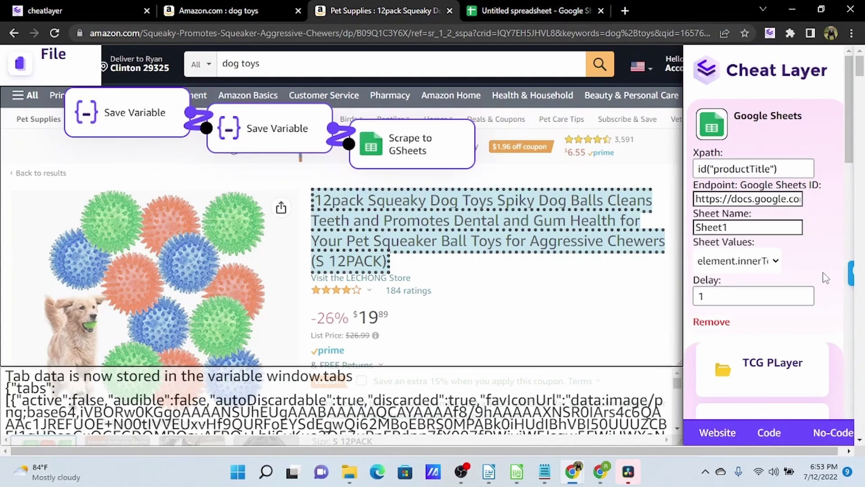
{"action": "scroll", "coordinate": [822, 261], "scroll_direction": "down", "scroll_amount": 2}
{"action": "scroll", "coordinate": [820, 250], "scroll_direction": "up", "scroll_amount": 2}
Step: Run the scraper script from the File menu and sign in with the Google account
{"action": "left_click", "coordinate": [53, 57]}
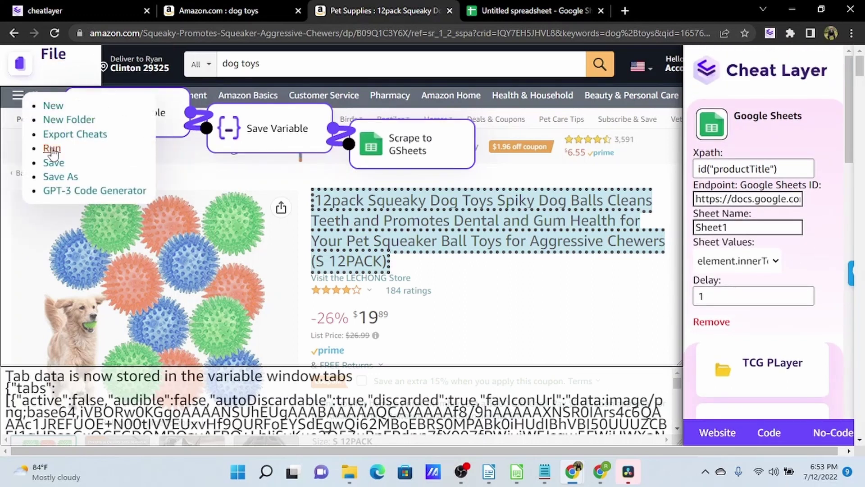
{"action": "left_click", "coordinate": [52, 150]}
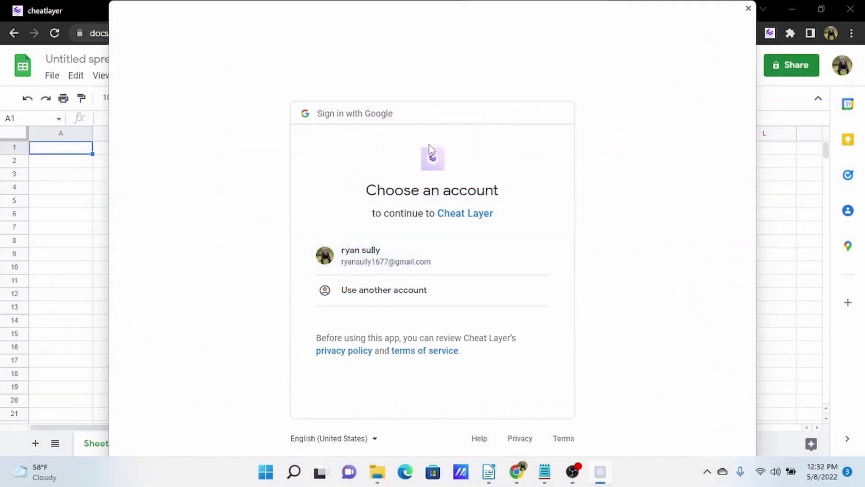
{"action": "left_click", "coordinate": [396, 261]}
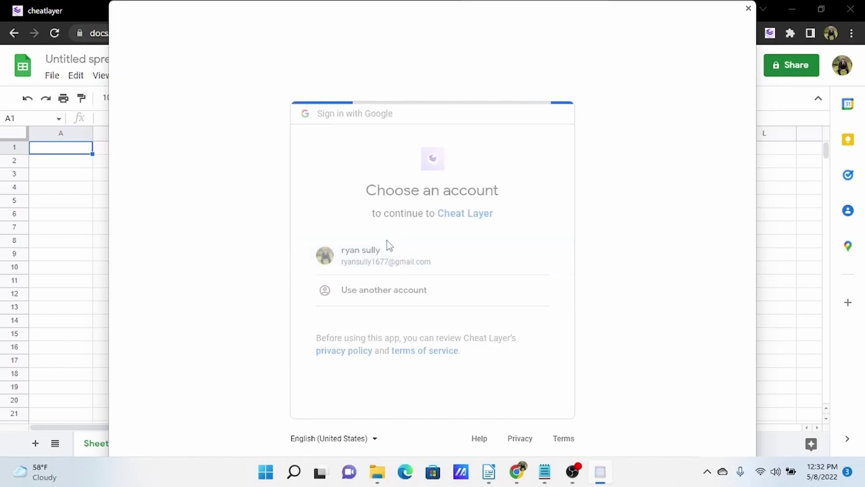
{"action": "scroll", "coordinate": [578, 156], "scroll_direction": "down", "scroll_amount": 3}
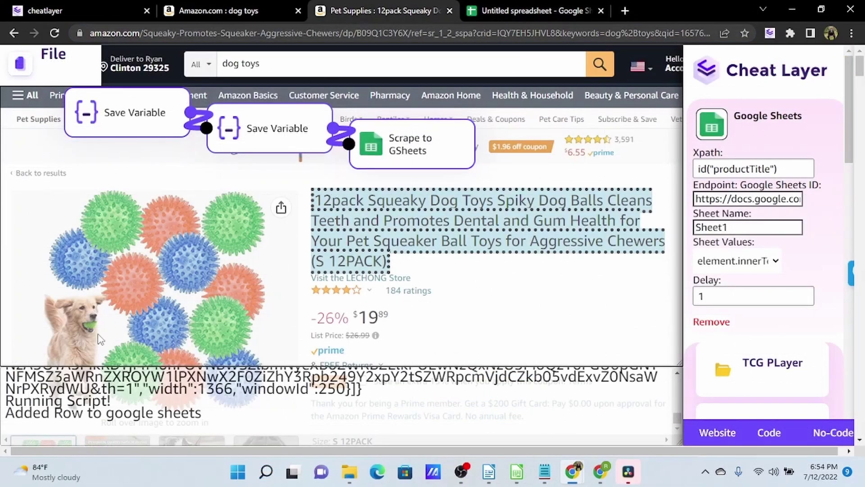
Step: Confirm the 'Added Row to google sheets' log, then view the scraped row 1 in the spreadsheet
{"action": "left_click_drag", "start_coordinate": [201, 412], "coordinate": [2, 406]}
{"action": "left_click", "coordinate": [31, 424]}
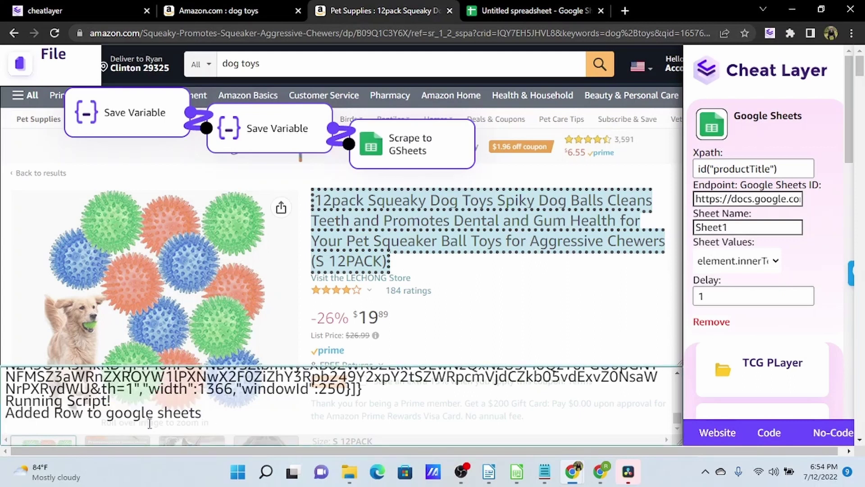
{"action": "left_click", "coordinate": [475, 8]}
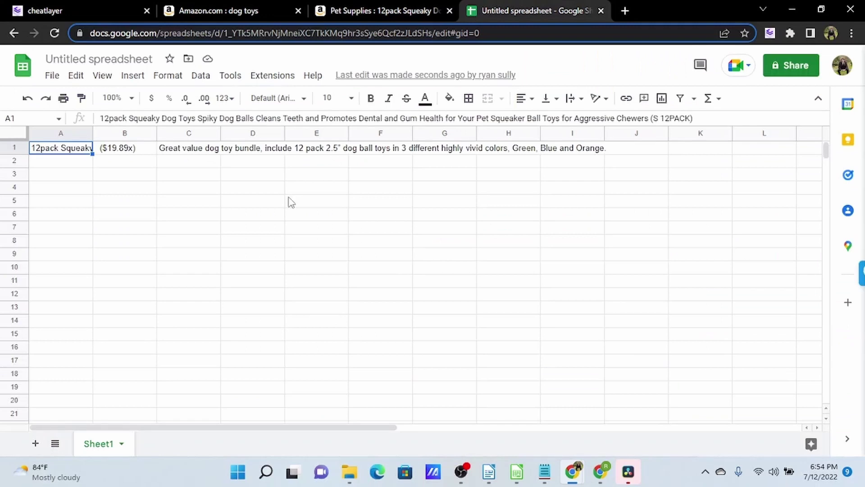
{"action": "left_click", "coordinate": [150, 212]}
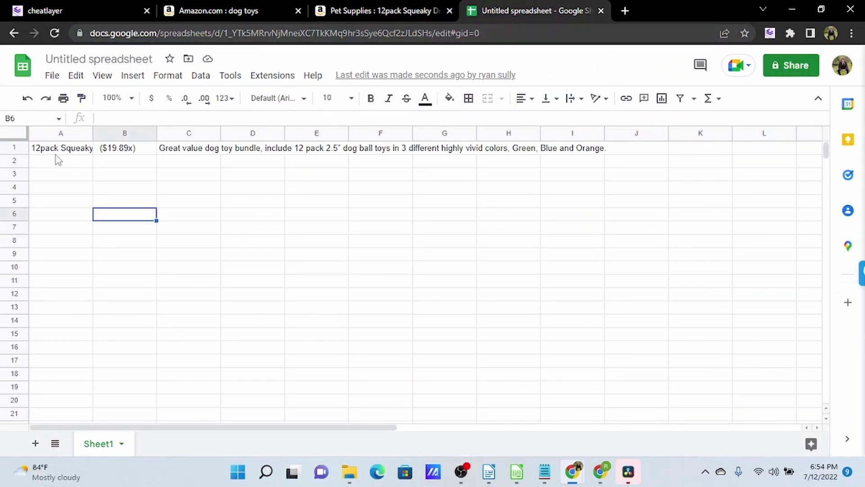
Step: Autofit column A to the full product title, then narrow it to a moderate width
{"action": "left_click", "coordinate": [88, 170]}
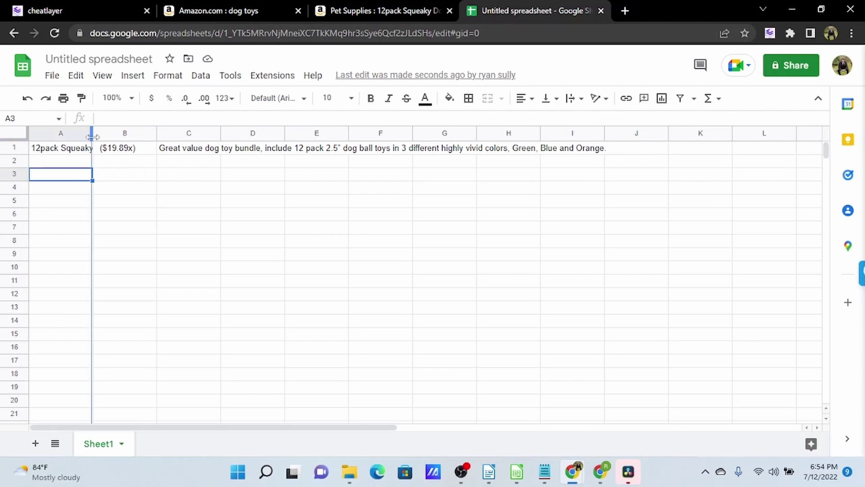
{"action": "double_click", "coordinate": [92, 134]}
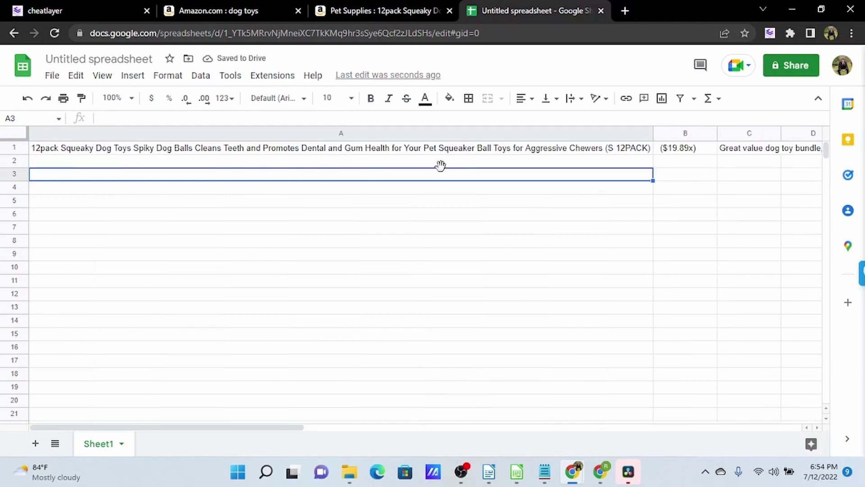
{"action": "left_click_drag", "start_coordinate": [652, 132], "coordinate": [179, 142]}
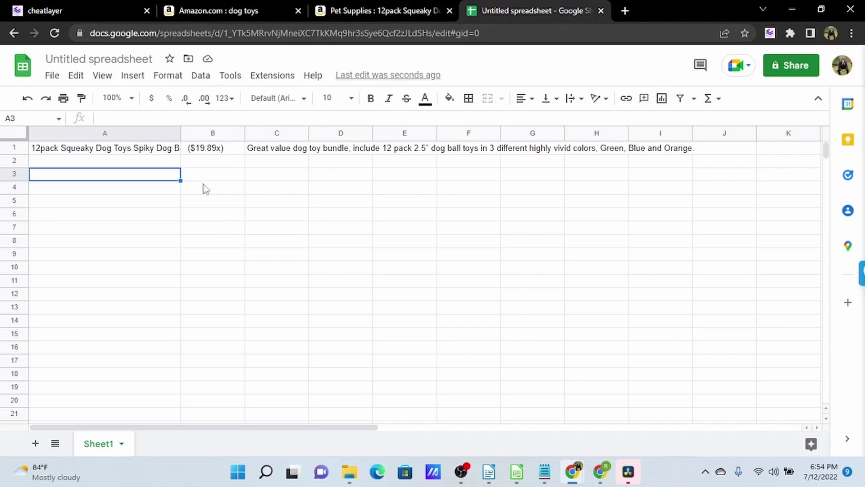
Step: Save the script as 'Dog Toy Data' for Amazon.com in the Amazon folder
{"action": "left_click", "coordinate": [350, 10]}
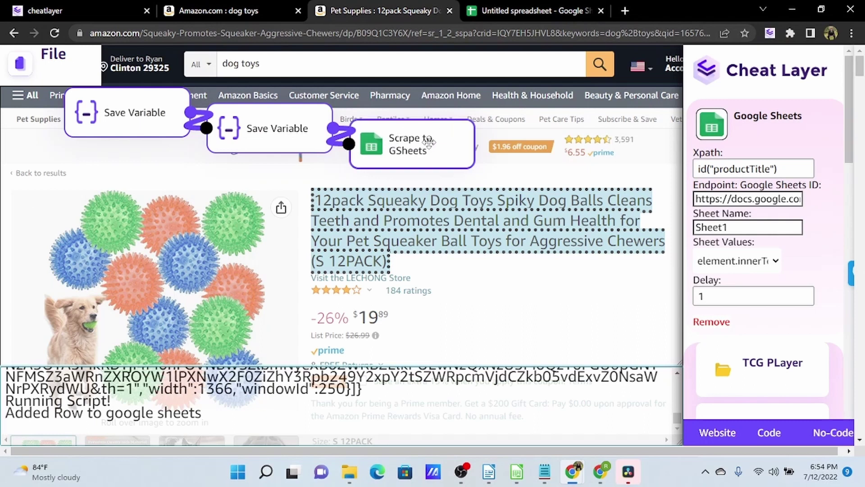
{"action": "left_click_drag", "start_coordinate": [383, 154], "coordinate": [419, 165]}
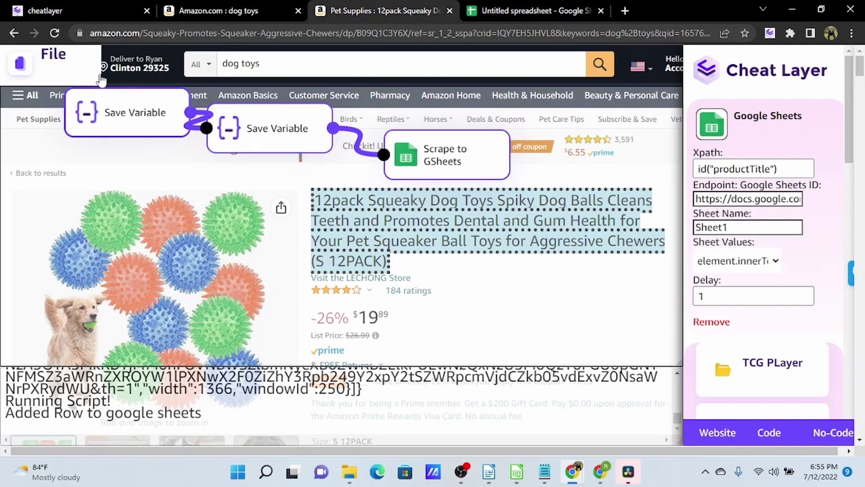
{"action": "left_click", "coordinate": [55, 60]}
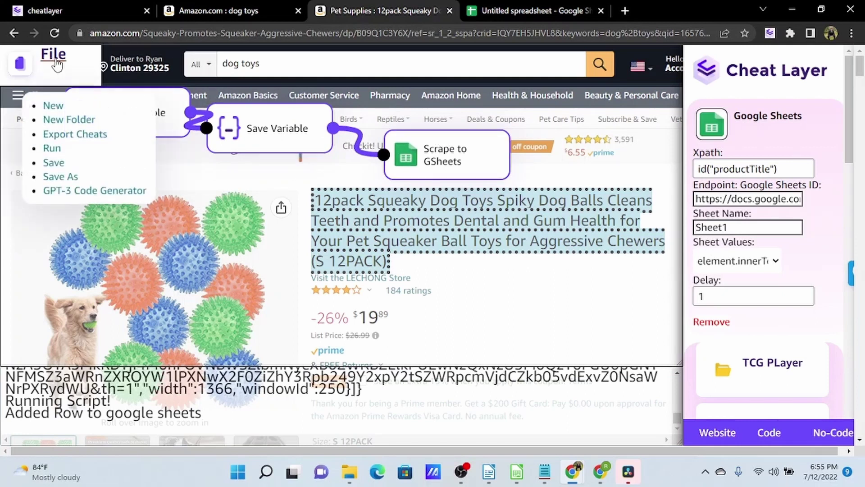
{"action": "left_click", "coordinate": [53, 164]}
{"action": "left_click", "coordinate": [424, 154]}
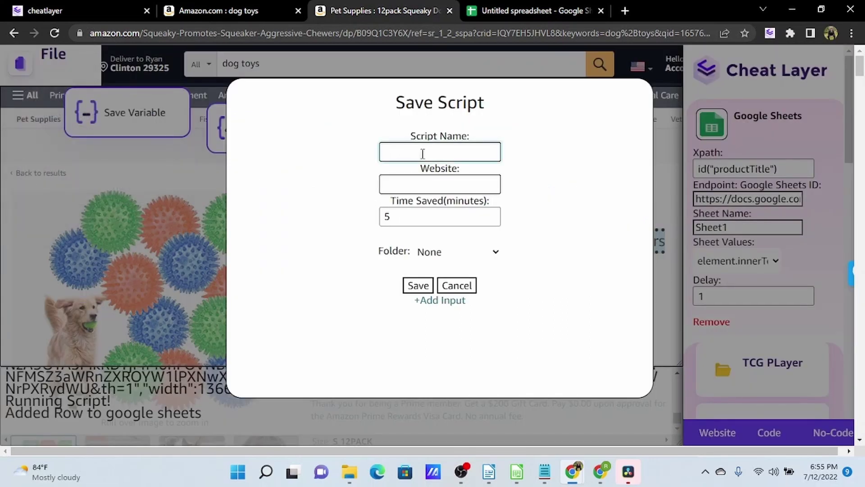
{"action": "type", "text": "Dog toy Data"}
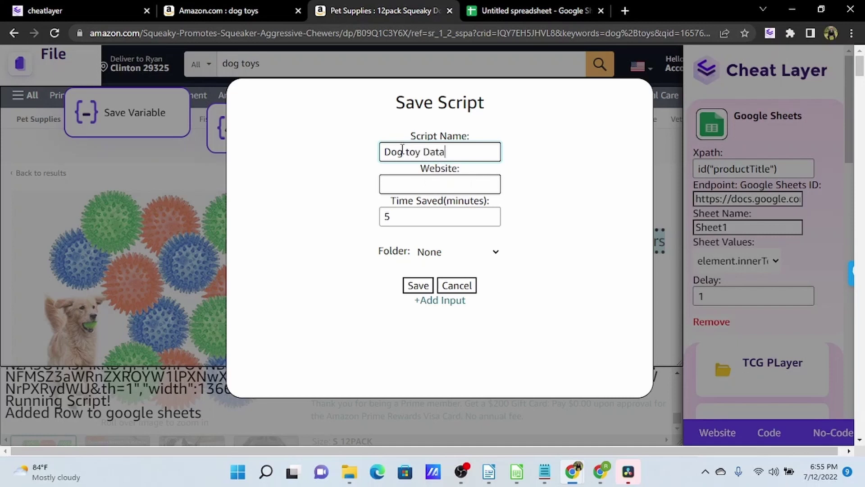
{"action": "type", "text": "T"}
{"action": "left_click", "coordinate": [448, 185]}
{"action": "type", "text": "Amazon.com"}
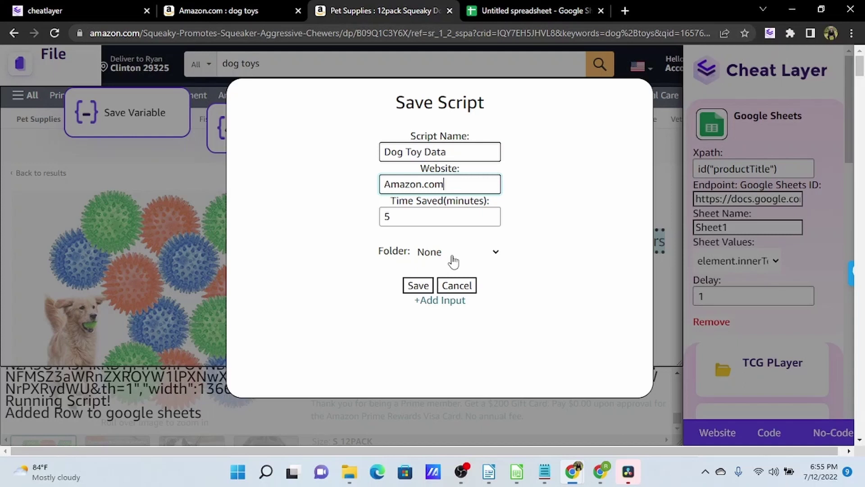
{"action": "left_click", "coordinate": [452, 252]}
{"action": "left_click", "coordinate": [436, 285]}
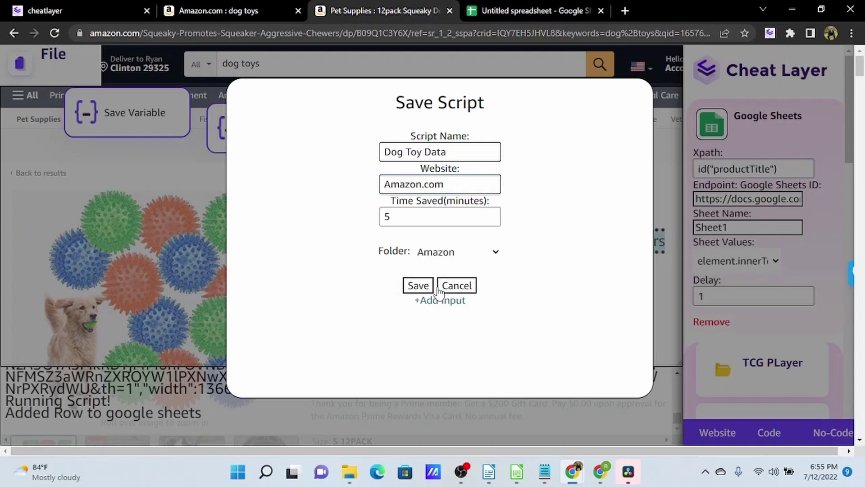
{"action": "left_click", "coordinate": [424, 288]}
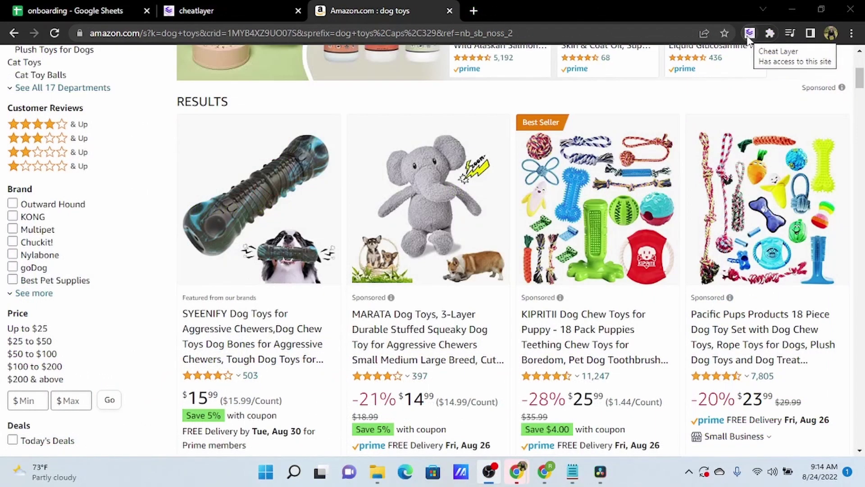
Step: Open the Cheat Layer side panel with its saved script folders over the Amazon dog toys results
{"action": "left_click", "coordinate": [748, 36]}
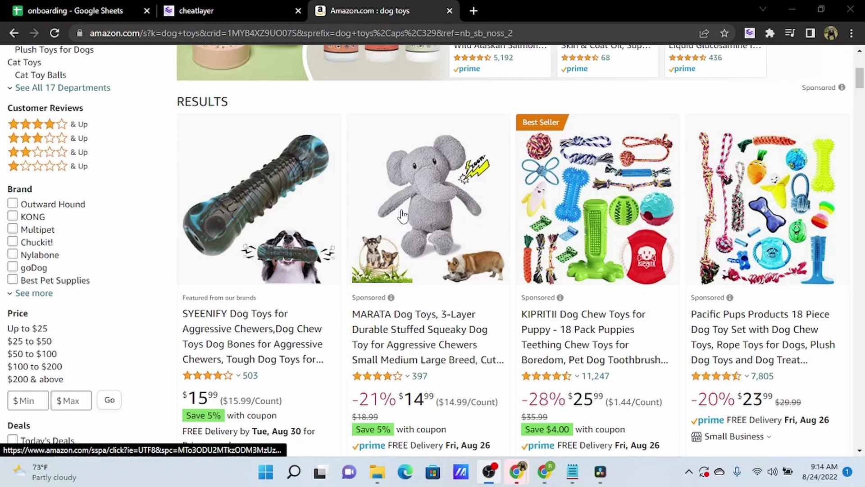
{"action": "scroll", "coordinate": [403, 215], "scroll_direction": "down", "scroll_amount": 8}
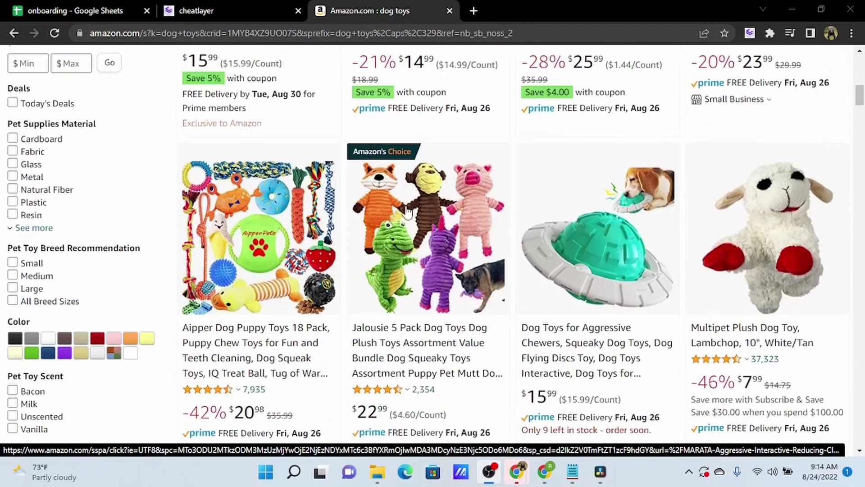
{"action": "scroll", "coordinate": [407, 211], "scroll_direction": "down", "scroll_amount": 7}
{"action": "scroll", "coordinate": [409, 212], "scroll_direction": "up", "scroll_amount": 7}
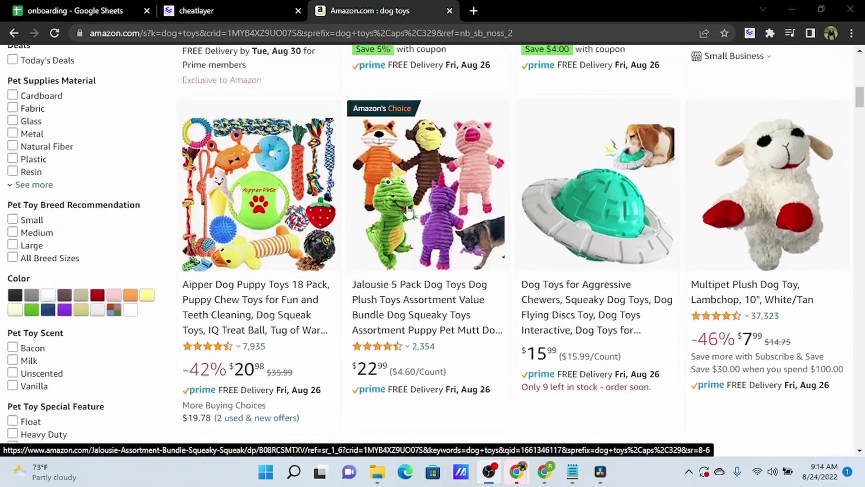
{"action": "scroll", "coordinate": [409, 211], "scroll_direction": "up", "scroll_amount": 10}
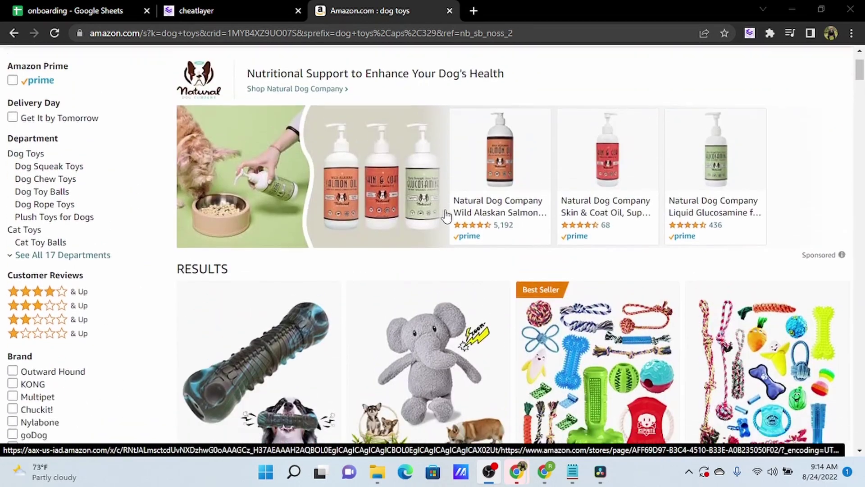
{"action": "scroll", "coordinate": [446, 217], "scroll_direction": "down", "scroll_amount": 4}
{"action": "scroll", "coordinate": [446, 216], "scroll_direction": "down", "scroll_amount": 2}
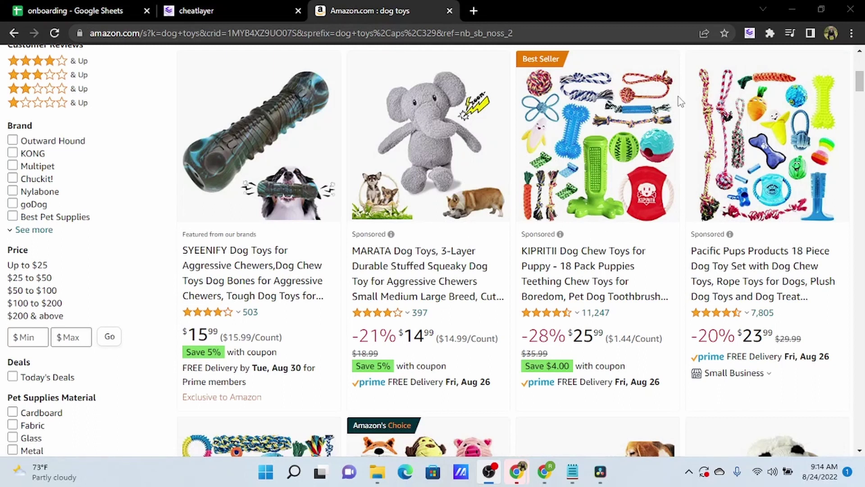
{"action": "scroll", "coordinate": [641, 243], "scroll_direction": "up", "scroll_amount": 2}
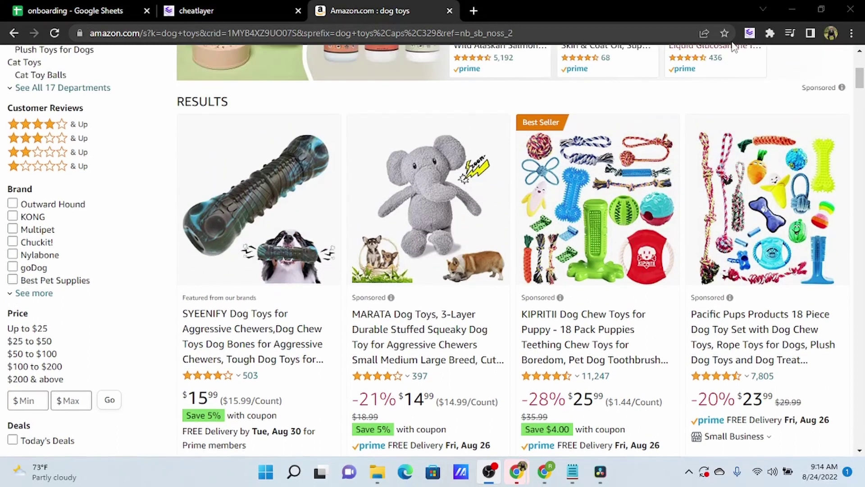
Step: Try the first product's image as a Cheat Layer target, then cancel its action choices
{"action": "left_click", "coordinate": [750, 35]}
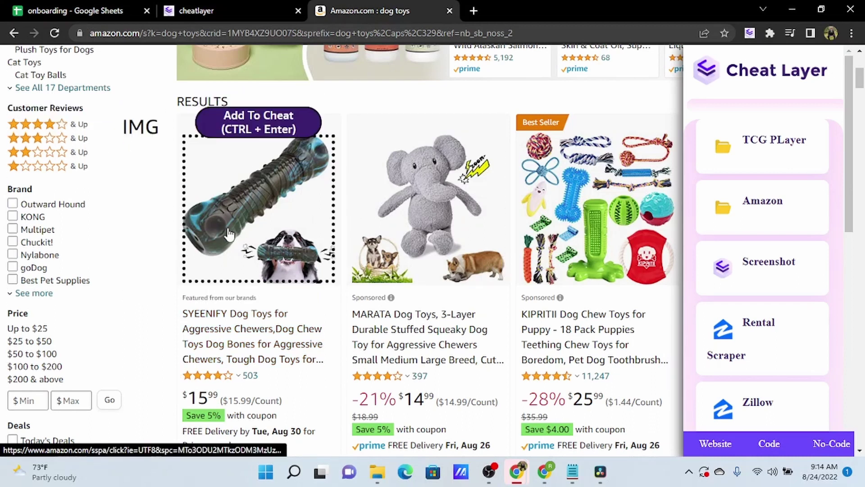
{"action": "left_click", "coordinate": [260, 134]}
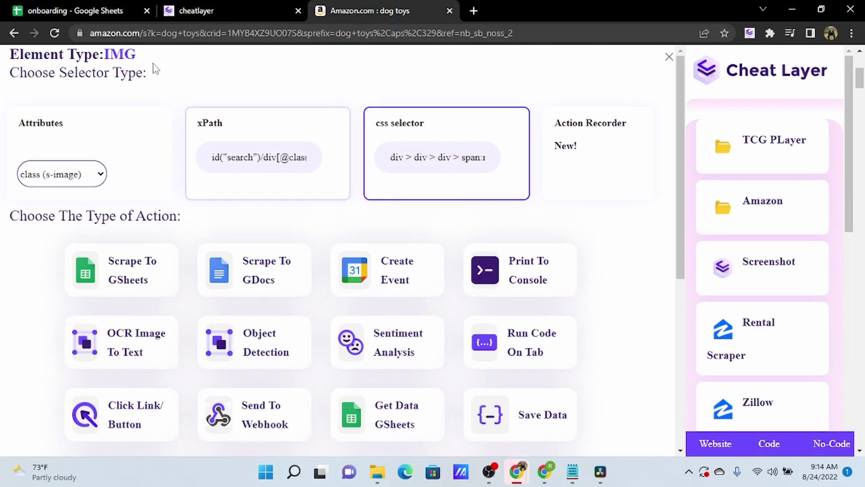
{"action": "left_click_drag", "start_coordinate": [136, 54], "coordinate": [10, 56]}
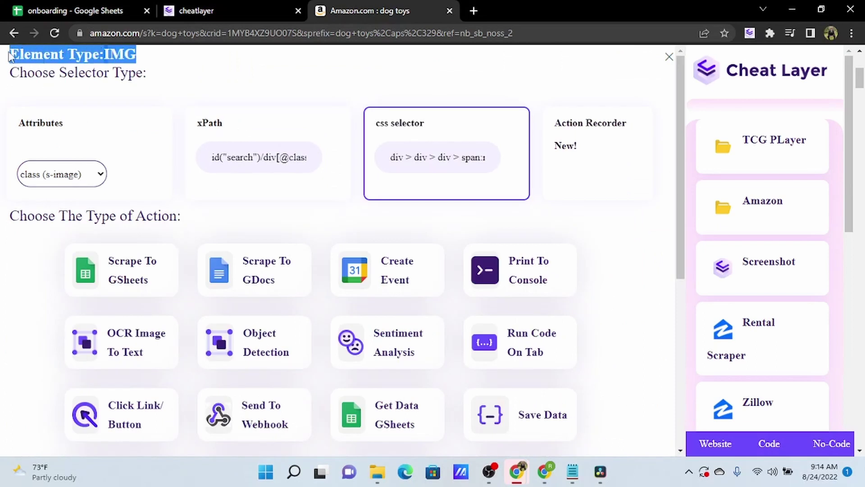
{"action": "left_click", "coordinate": [234, 76]}
{"action": "scroll", "coordinate": [273, 96], "scroll_direction": "down", "scroll_amount": 7}
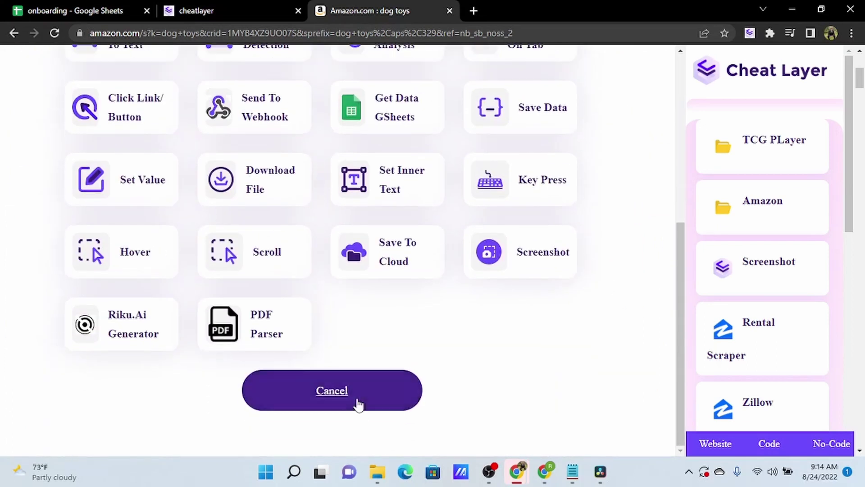
{"action": "left_click", "coordinate": [358, 404]}
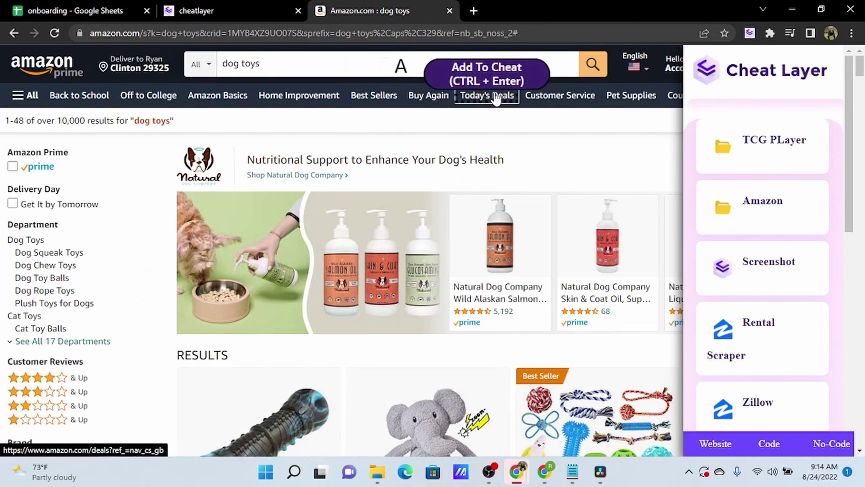
{"action": "scroll", "coordinate": [457, 127], "scroll_direction": "down", "scroll_amount": 3}
{"action": "scroll", "coordinate": [457, 127], "scroll_direction": "down", "scroll_amount": 3}
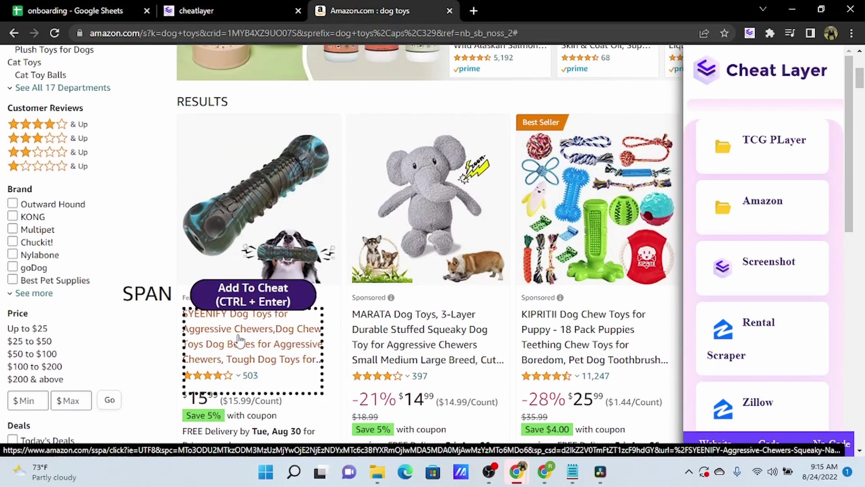
{"action": "scroll", "coordinate": [239, 340], "scroll_direction": "down", "scroll_amount": 2}
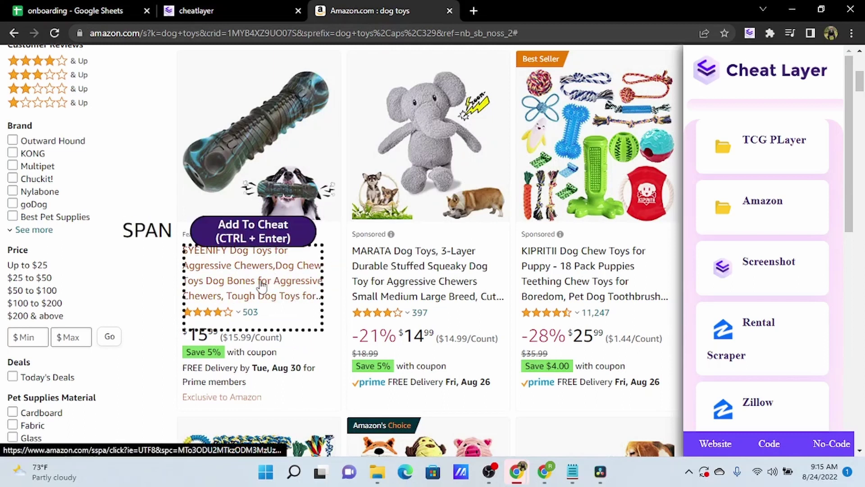
{"action": "scroll", "coordinate": [262, 284], "scroll_direction": "up", "scroll_amount": 1}
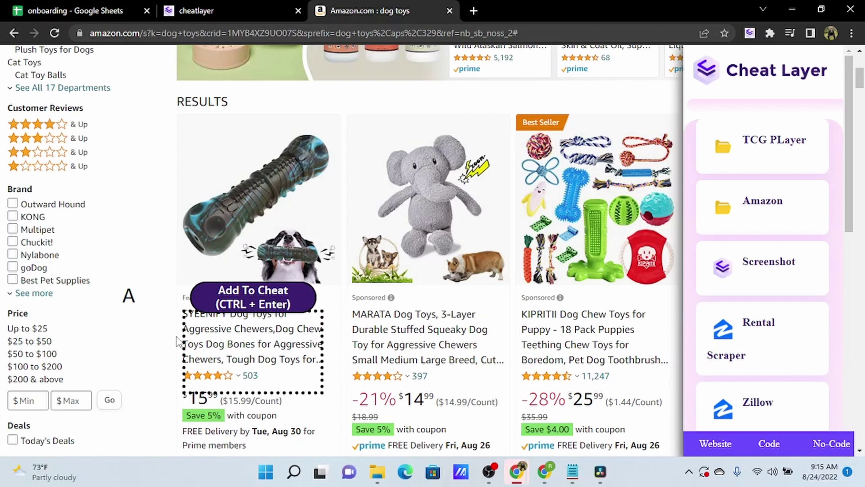
Step: Target the first product title link by its class attribute and add a Run Code On Tab step
{"action": "key", "text": "ctrl+Return"}
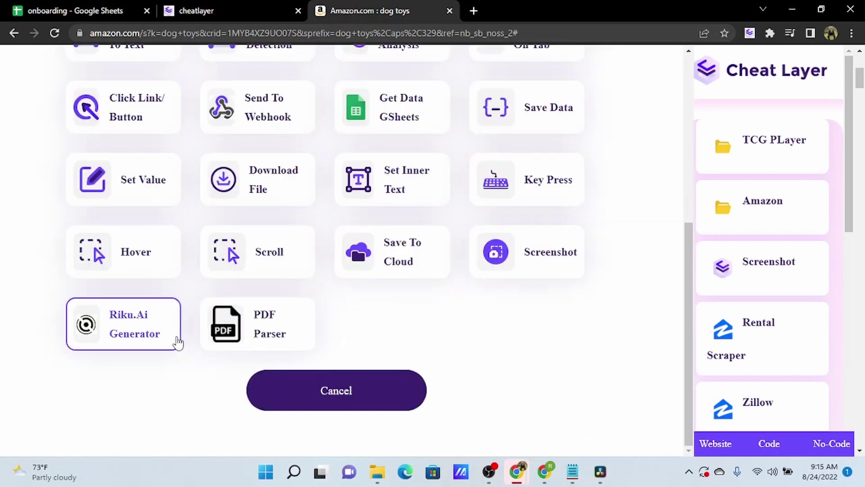
{"action": "scroll", "coordinate": [518, 315], "scroll_direction": "up", "scroll_amount": 7}
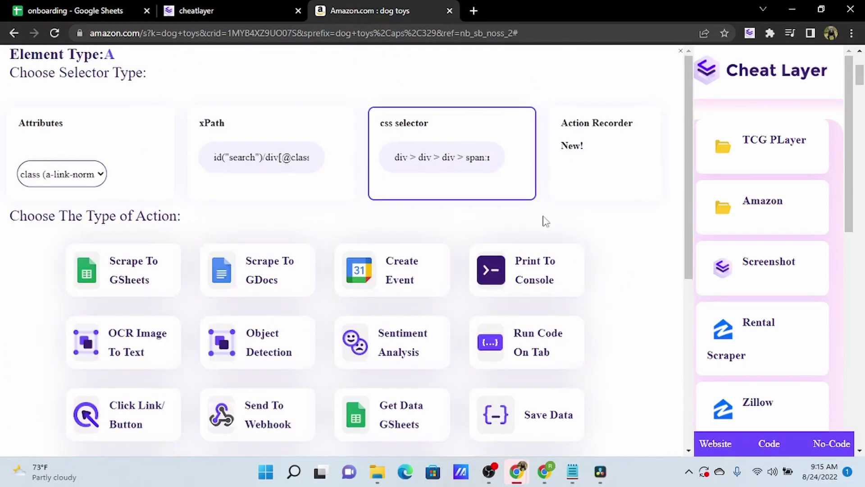
{"action": "left_click", "coordinate": [30, 144]}
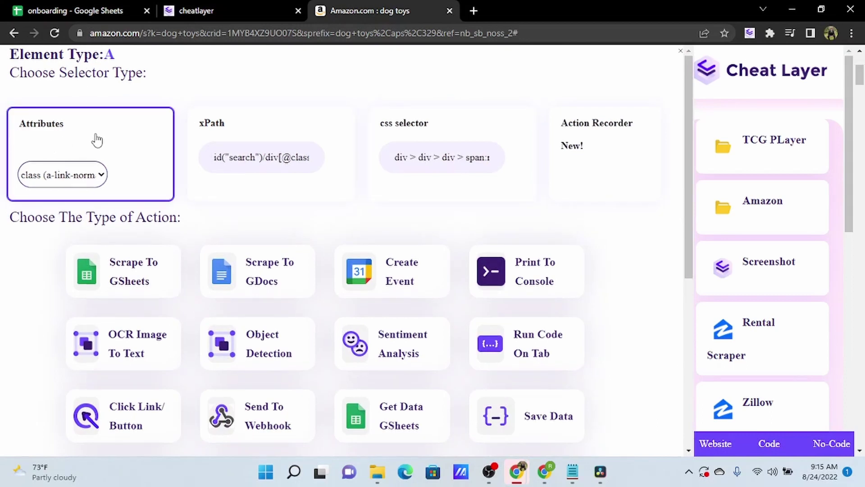
{"action": "left_click", "coordinate": [531, 353]}
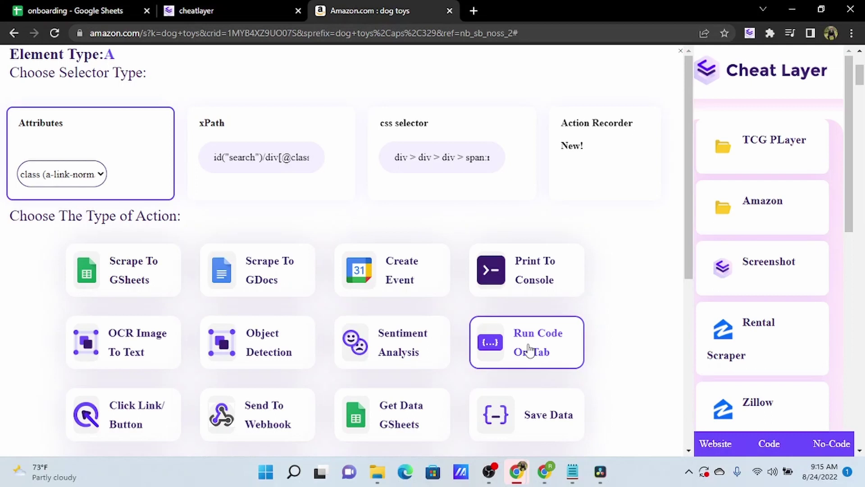
{"action": "left_click", "coordinate": [530, 350]}
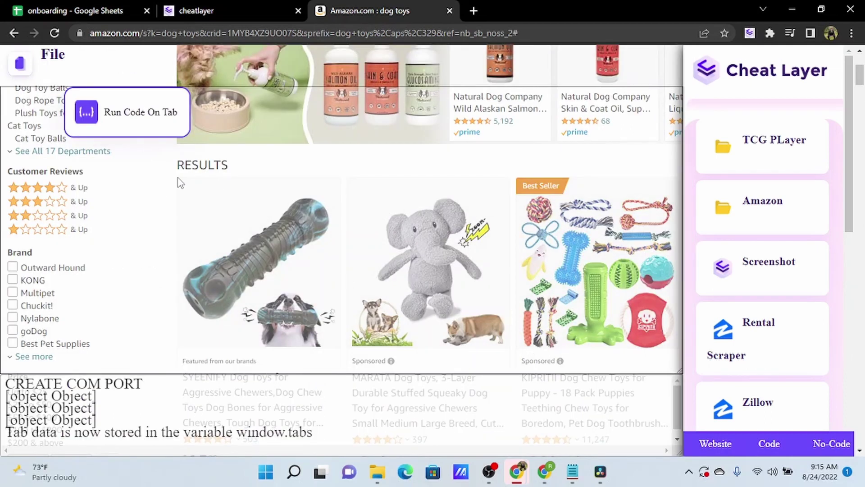
Step: Set the Run Code On Tab step's Code to the saved 'amzn scrpr' snippet
{"action": "scroll", "coordinate": [180, 182], "scroll_direction": "down", "scroll_amount": 2}
{"action": "left_click", "coordinate": [126, 108]}
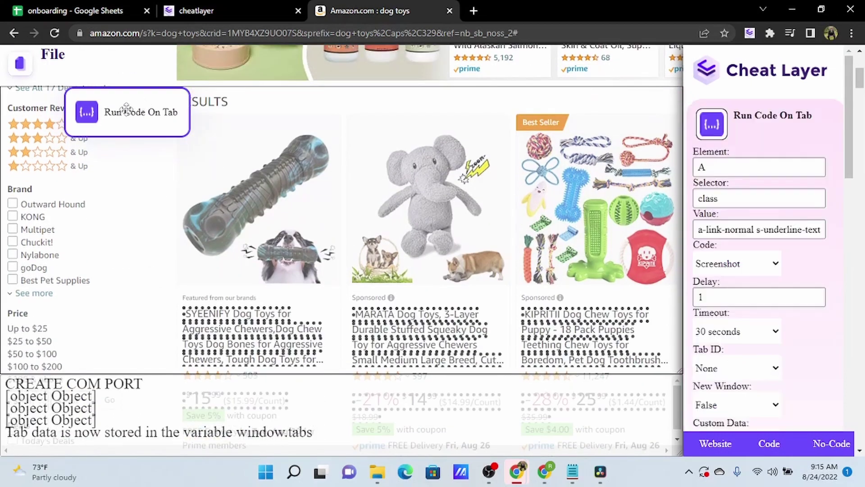
{"action": "scroll", "coordinate": [360, 259], "scroll_direction": "down", "scroll_amount": 2}
{"action": "scroll", "coordinate": [563, 286], "scroll_direction": "down", "scroll_amount": 8}
{"action": "scroll", "coordinate": [501, 272], "scroll_direction": "down", "scroll_amount": 4}
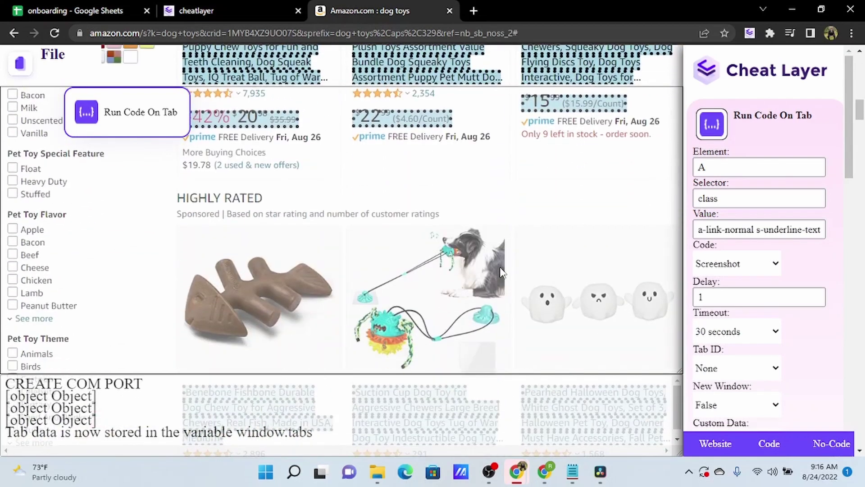
{"action": "scroll", "coordinate": [585, 288], "scroll_direction": "up", "scroll_amount": 10}
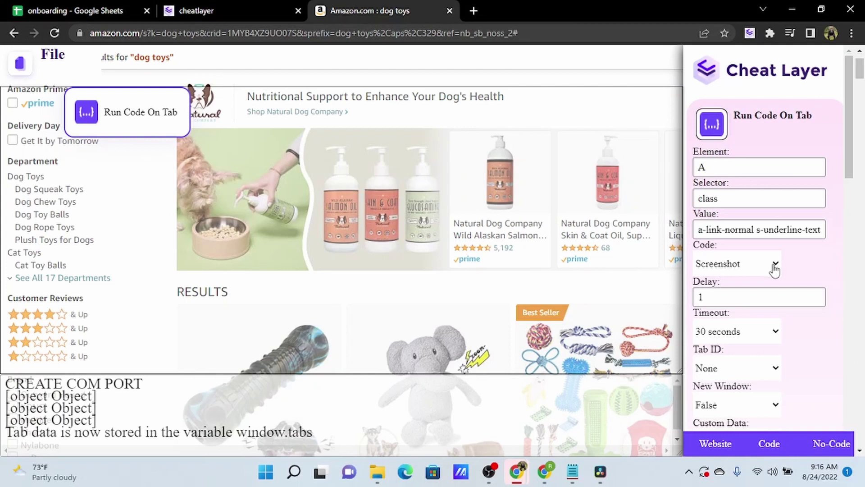
{"action": "scroll", "coordinate": [767, 182], "scroll_direction": "down", "scroll_amount": 4}
{"action": "scroll", "coordinate": [766, 183], "scroll_direction": "up", "scroll_amount": 4}
{"action": "left_click", "coordinate": [773, 264]}
{"action": "scroll", "coordinate": [735, 151], "scroll_direction": "down", "scroll_amount": 3}
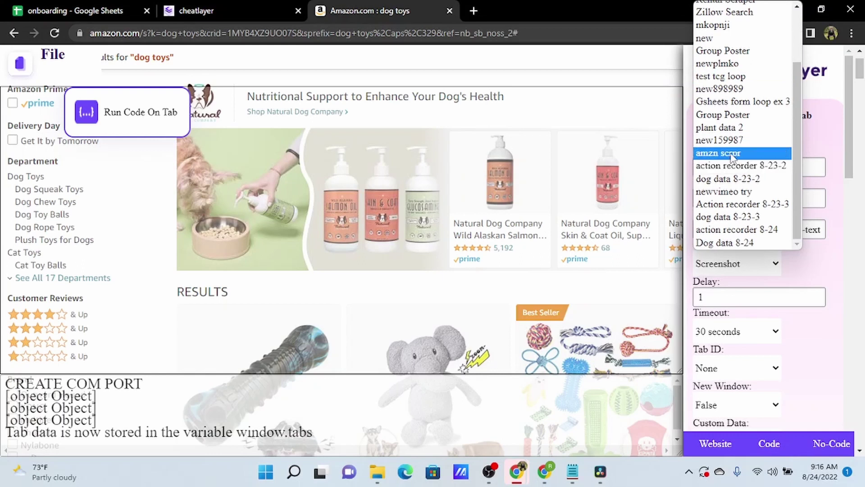
{"action": "left_click", "coordinate": [731, 154]}
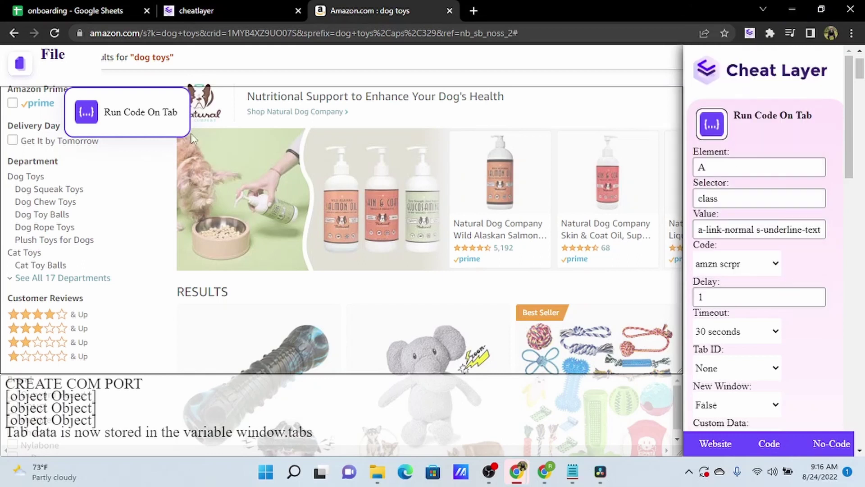
Step: Run the cheat with File > Run to write dog toy titles, prices and descriptions into the onboarding sheet
{"action": "left_click", "coordinate": [52, 64]}
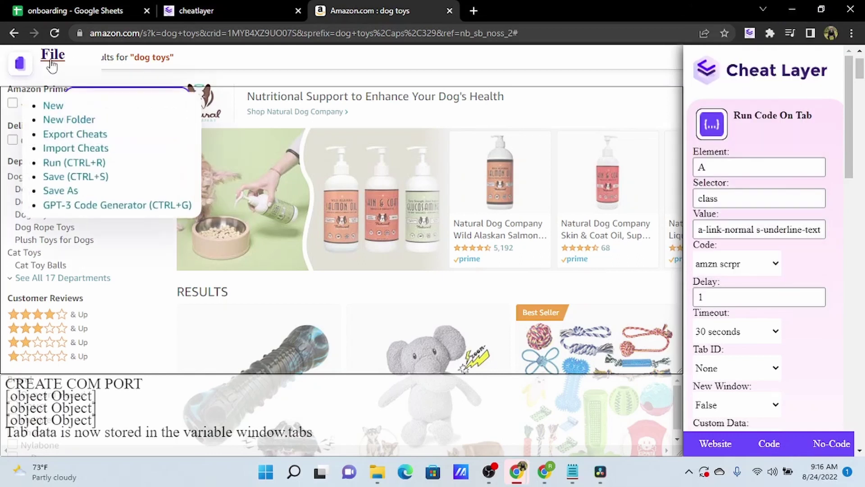
{"action": "left_click", "coordinate": [50, 163]}
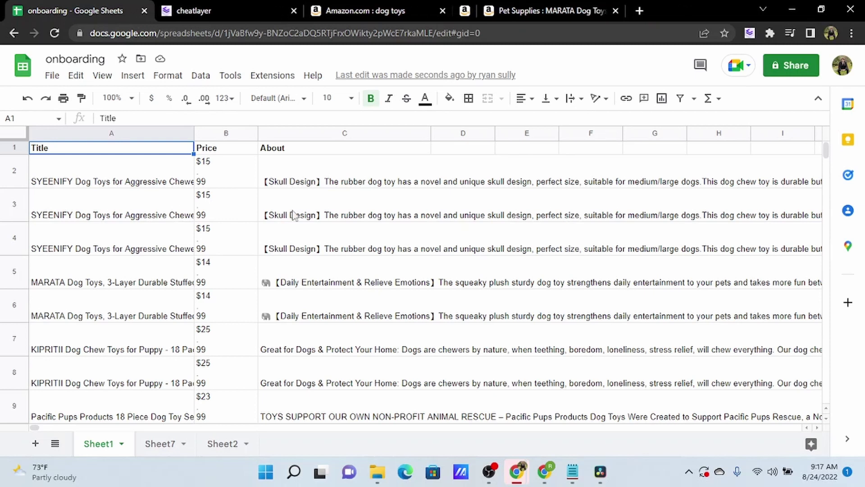
{"action": "mouse_move", "coordinate": [826, 147]}
{"action": "left_mouse_down"}
{"action": "mouse_move", "coordinate": [827, 155]}
{"action": "mouse_move", "coordinate": [826, 145]}
{"action": "left_mouse_up"}
{"action": "scroll", "coordinate": [826, 155], "scroll_direction": "down", "scroll_amount": 2}
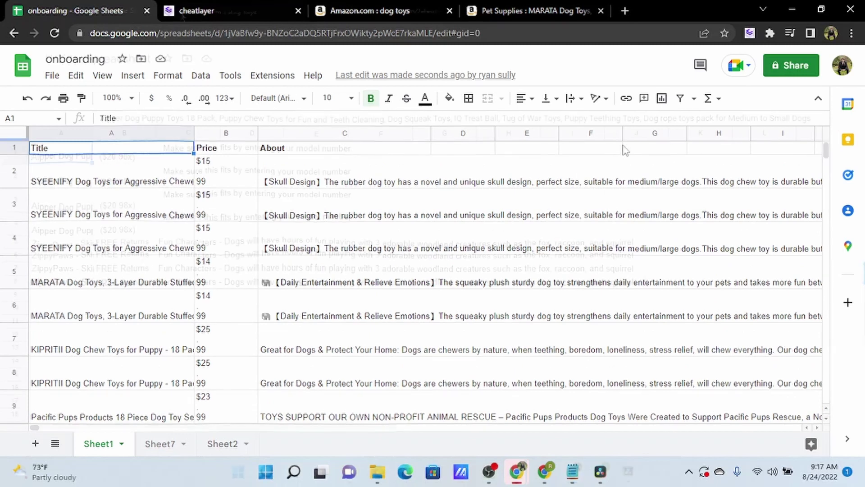